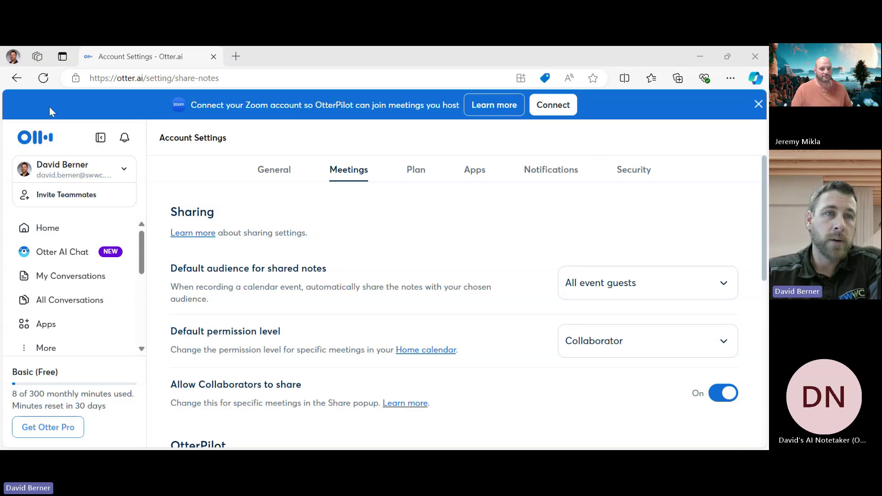
Go back from Account Settings to the Otter.ai Home page with the meeting notes and calendar
left_click(16, 77)
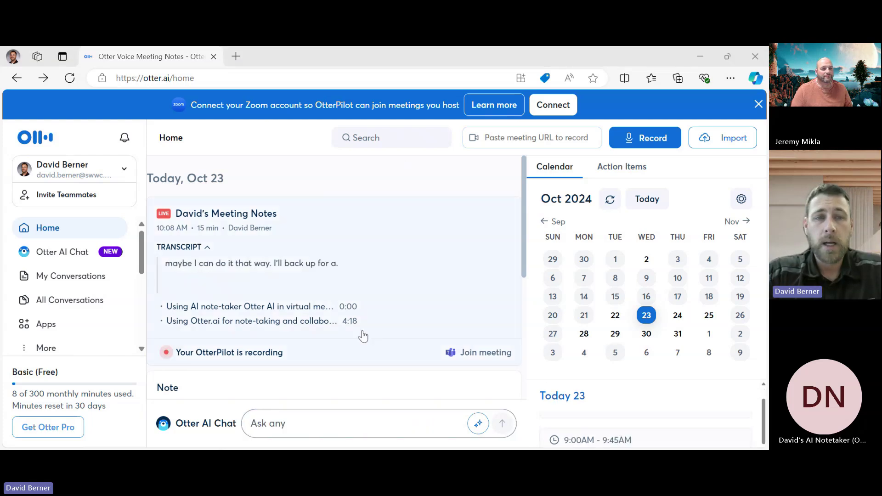
Draft an Otter AI Chat question asking what the Oct. 22nd Silver Sponsor Bluum meeting was about
scroll(363, 336, "down", 2)
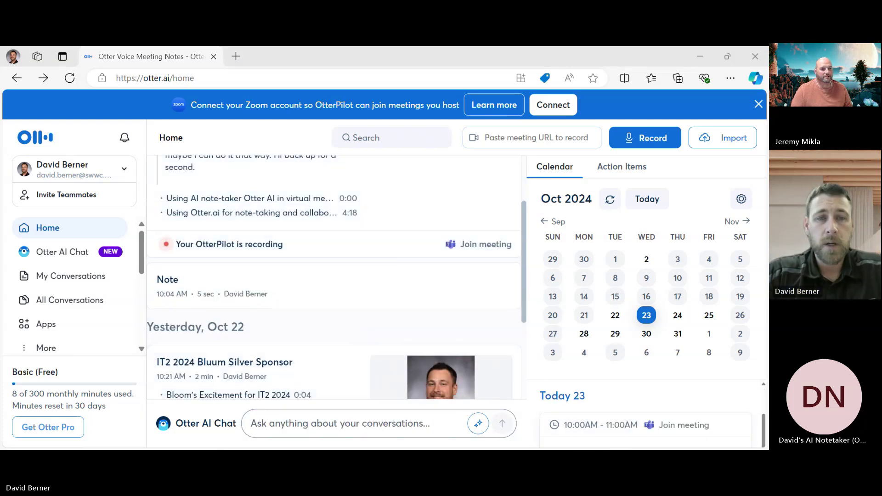
scroll(256, 374, "down", 1)
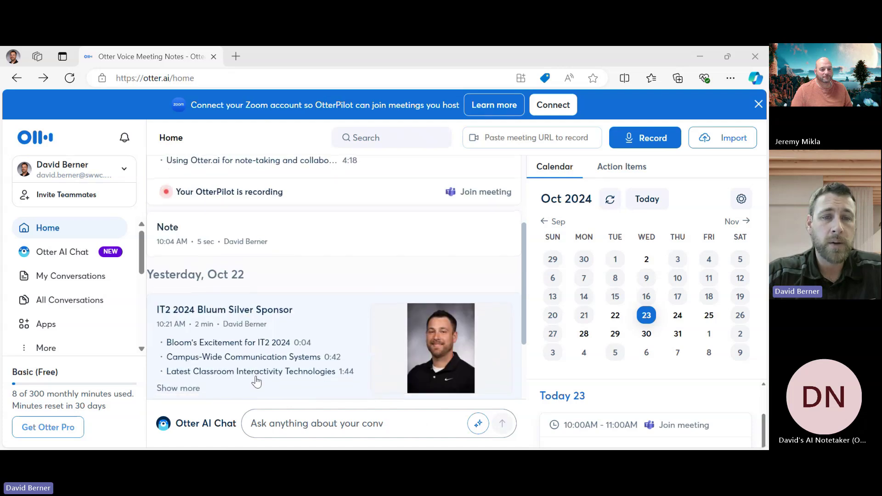
scroll(255, 381, "down", 1)
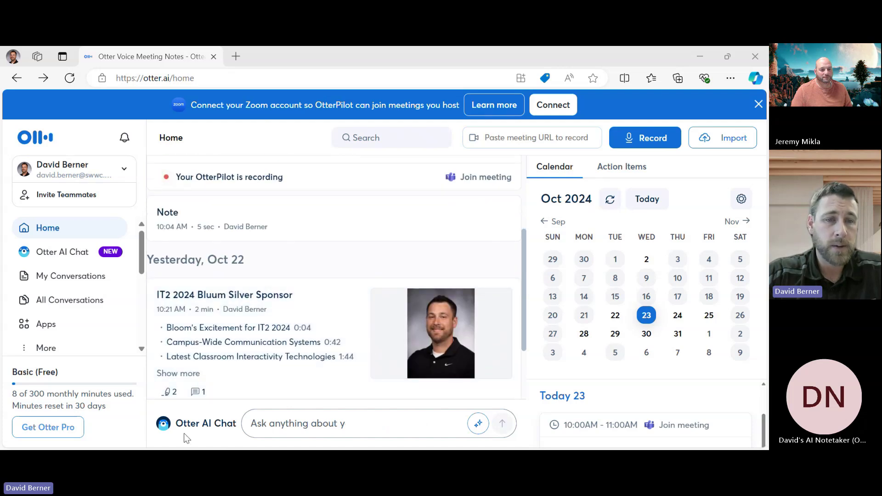
left_click(288, 425)
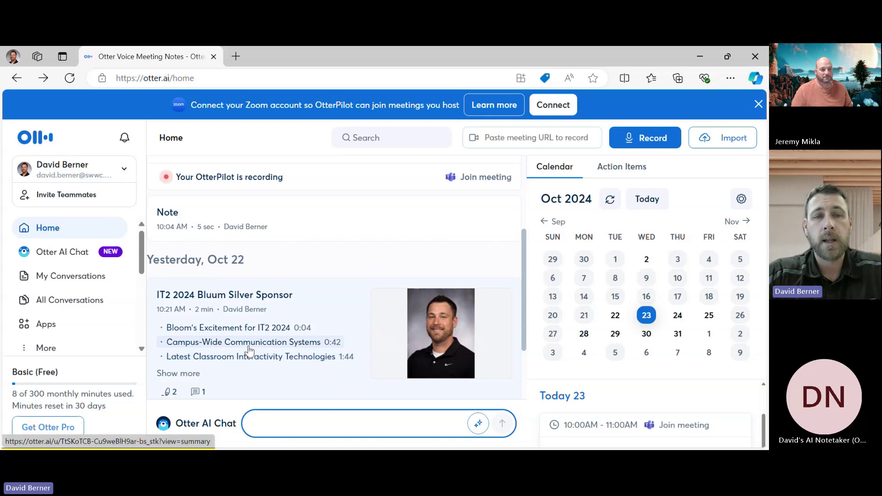
scroll(249, 351, "down", 1)
type("On Oct. 22nd I had a summary of a meeting")
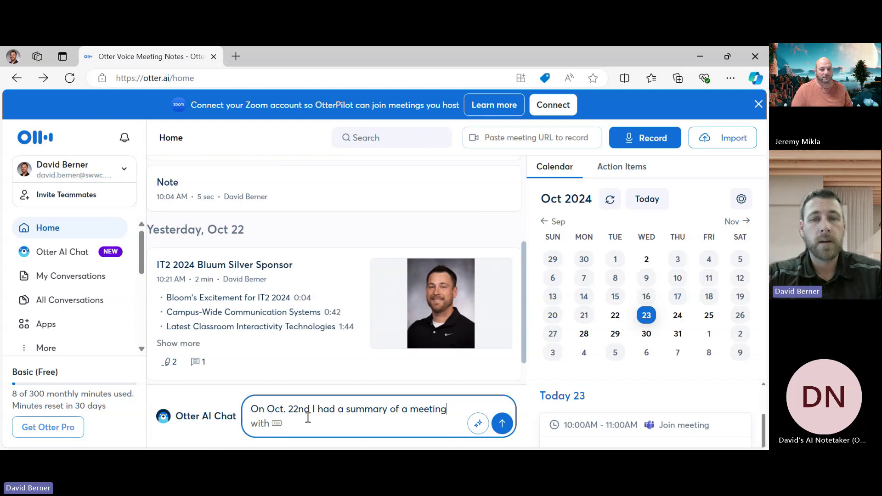
type(" with ")
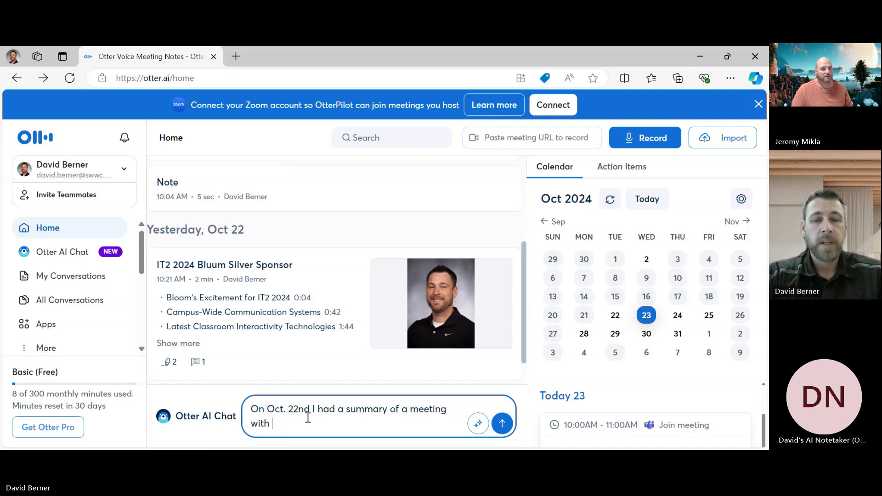
type("our Si")
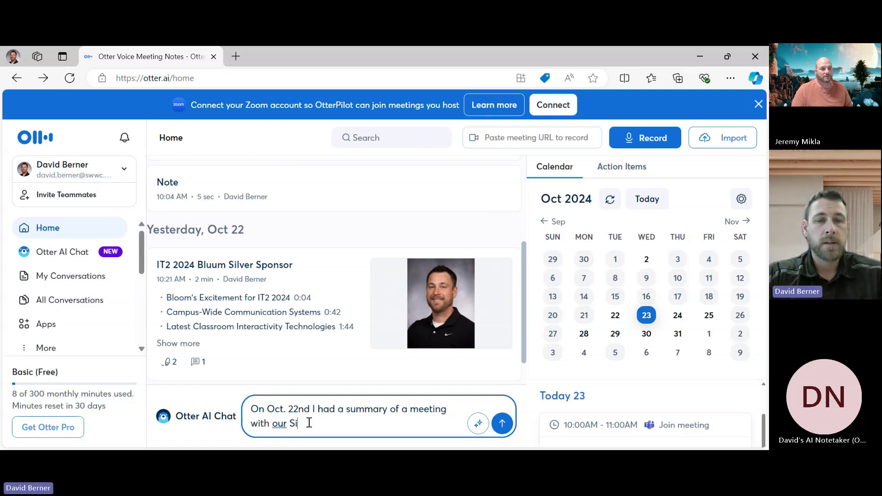
type("lver Sponsor")
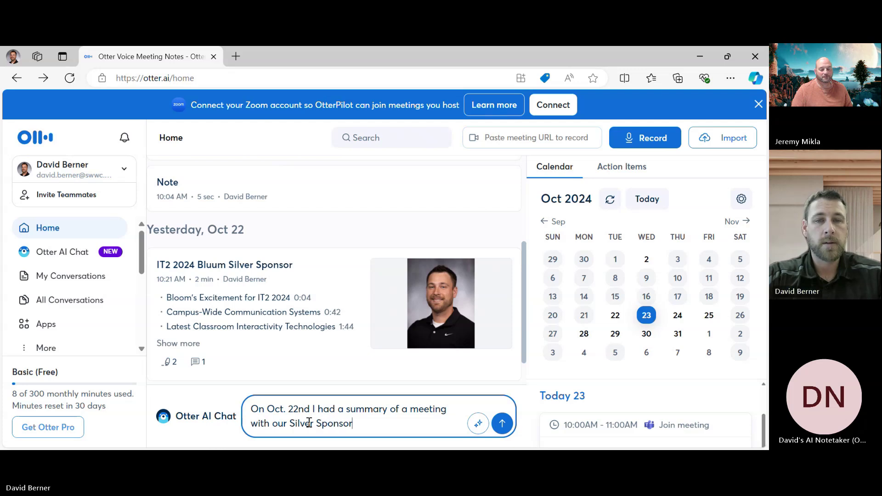
type(", Bluum,")
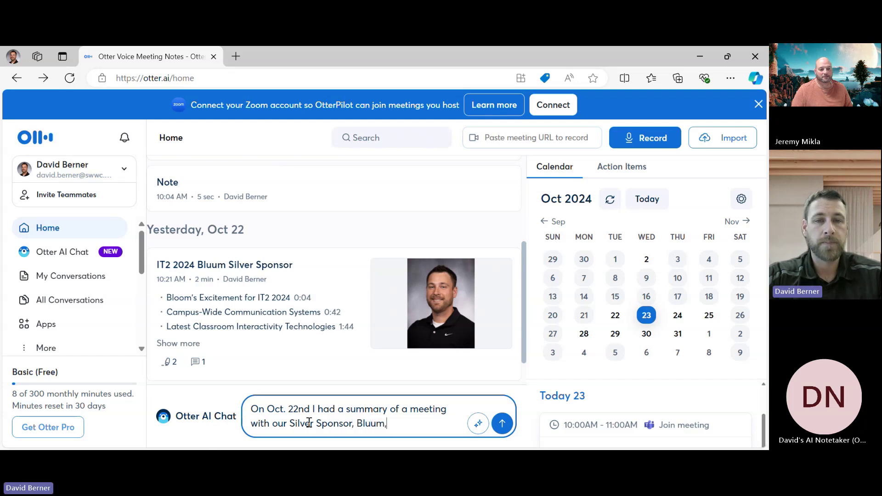
key("BackSpace")
type(". Can Yo")
key("BackSpace")
key("BackSpace")
type("you please")
key("BackSpace")
key("BackSpace")
key("BackSpace")
key("BackSpace")
key("BackSpace")
key("BackSpace")
key("BackSpace")
type("remind ")
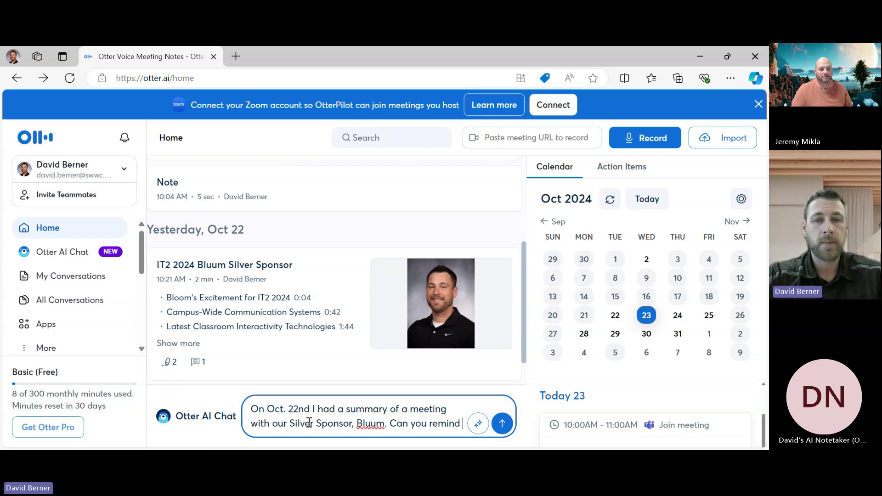
type("me what that was about?")
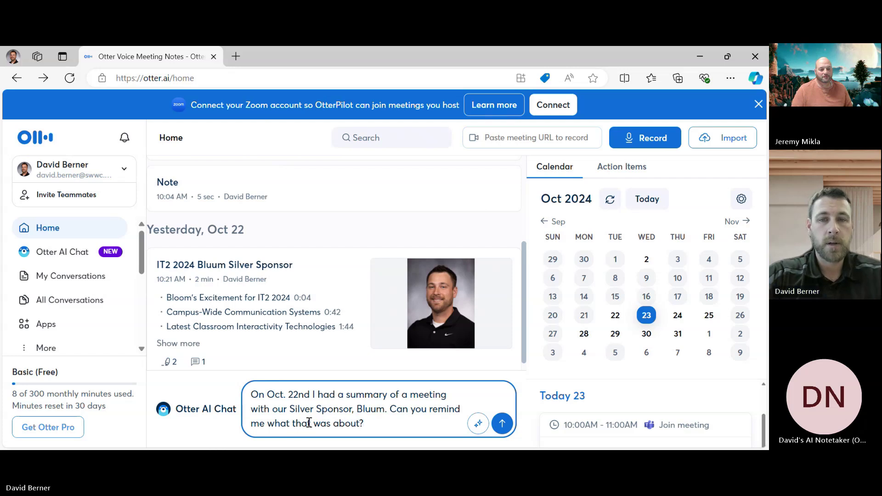
Send the Bluum question and review the five-point summary of the Oct. 22nd meeting
key("Return")
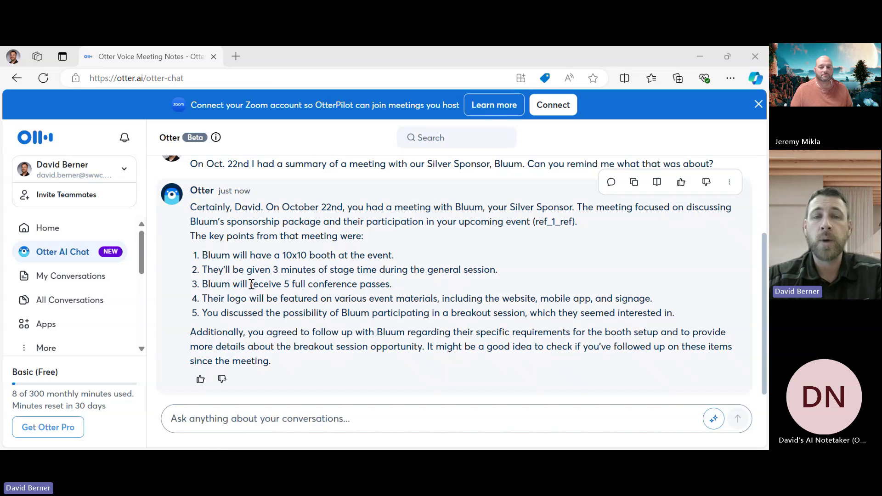
left_click(269, 285)
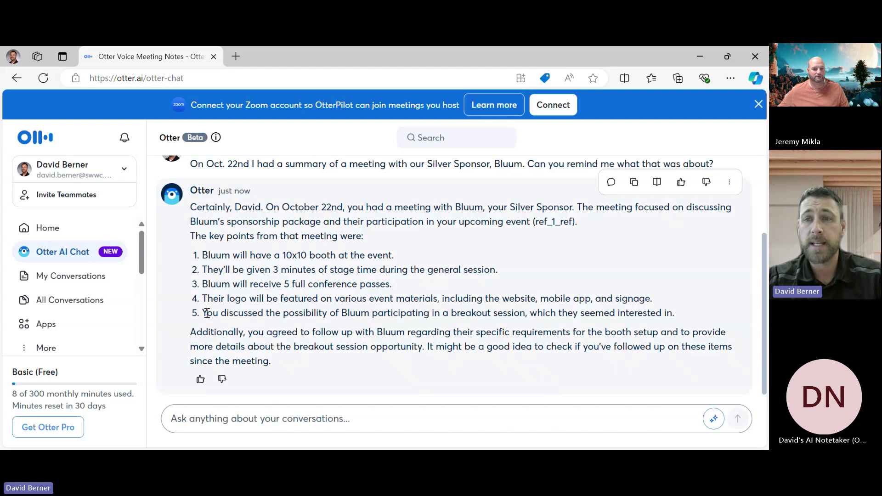
Ask Otter AI Chat what Bluum could present on in the area of Educational Technology
left_click(294, 423)
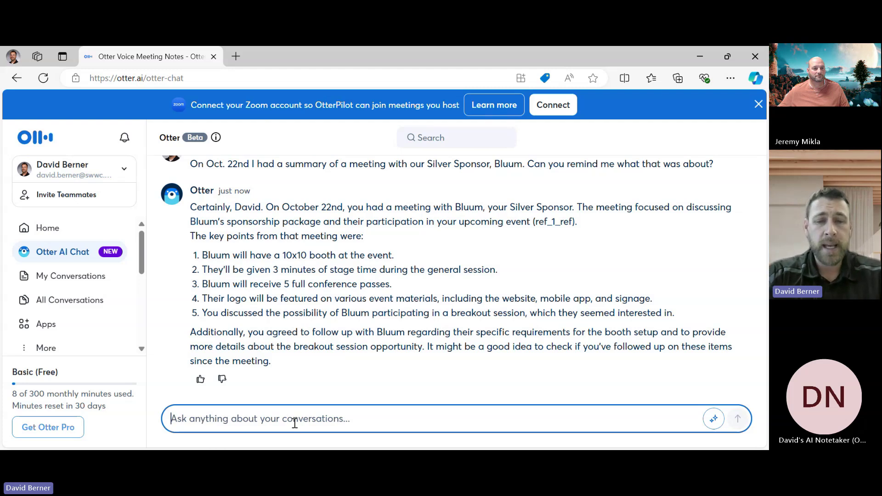
type("Could you ")
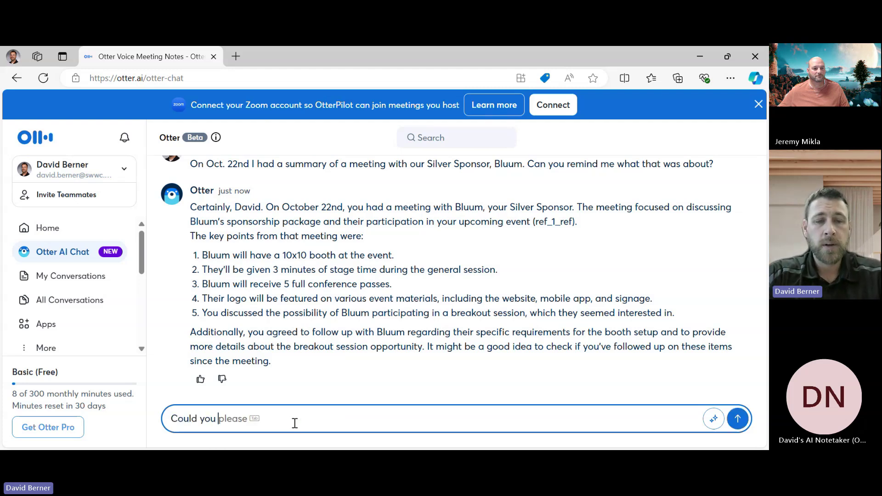
type("give me some sugge")
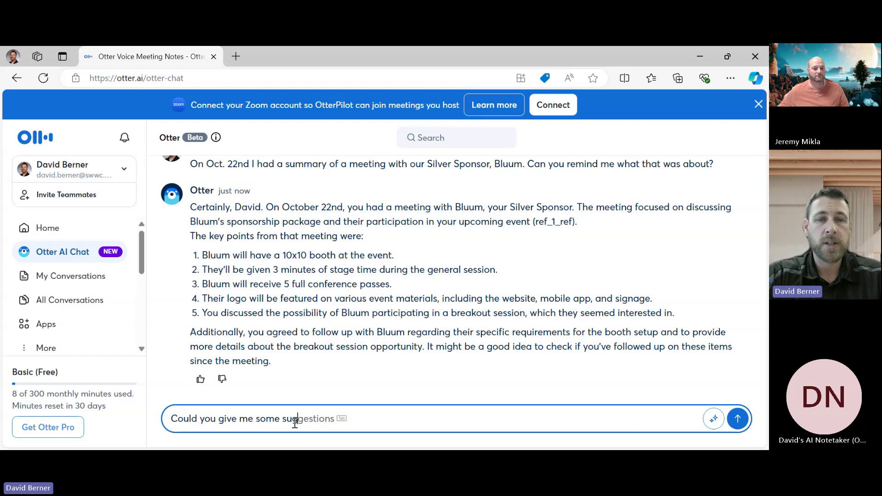
type("stions about wha")
key("BackSpace")
type("what Blu")
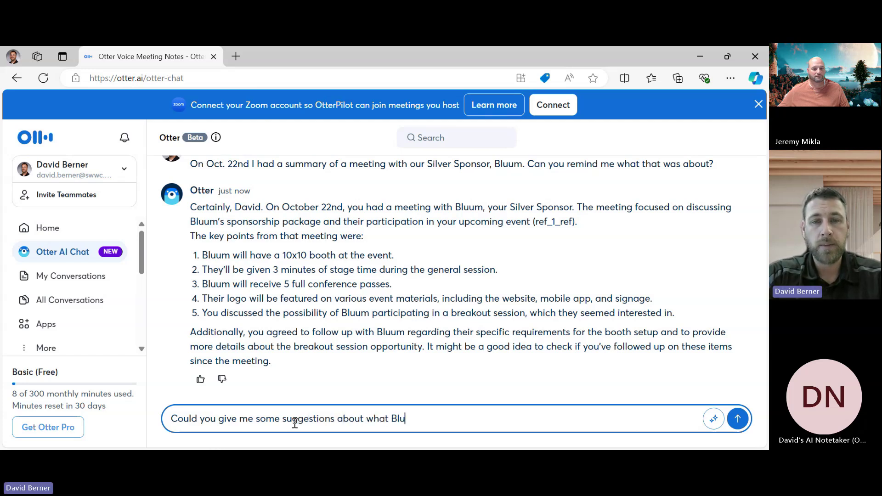
type("um could present")
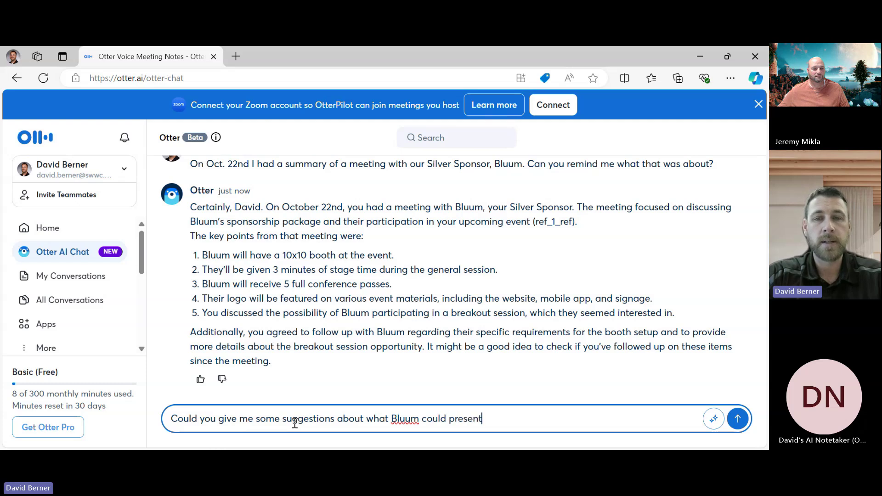
type(" on in the area")
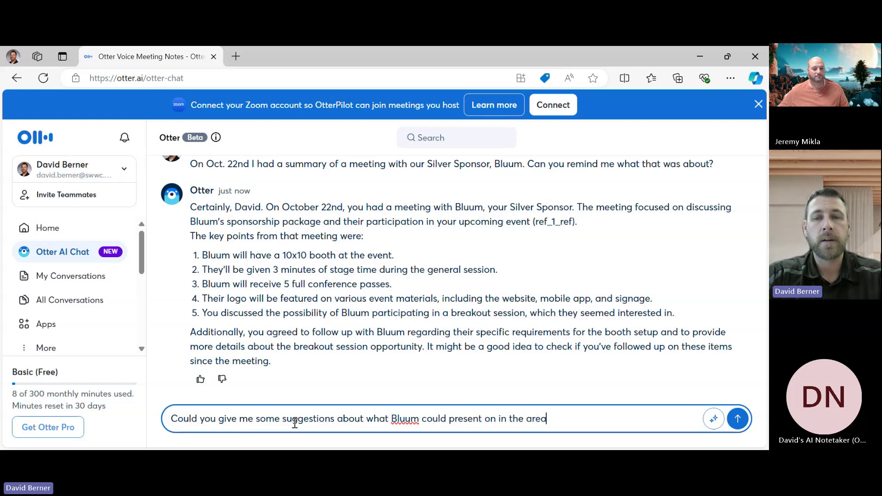
type(" of Educational Technology?")
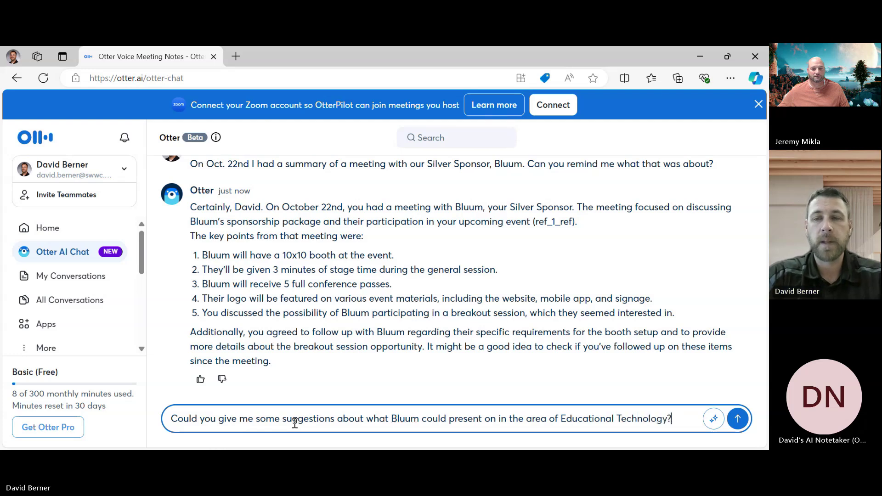
key("Return")
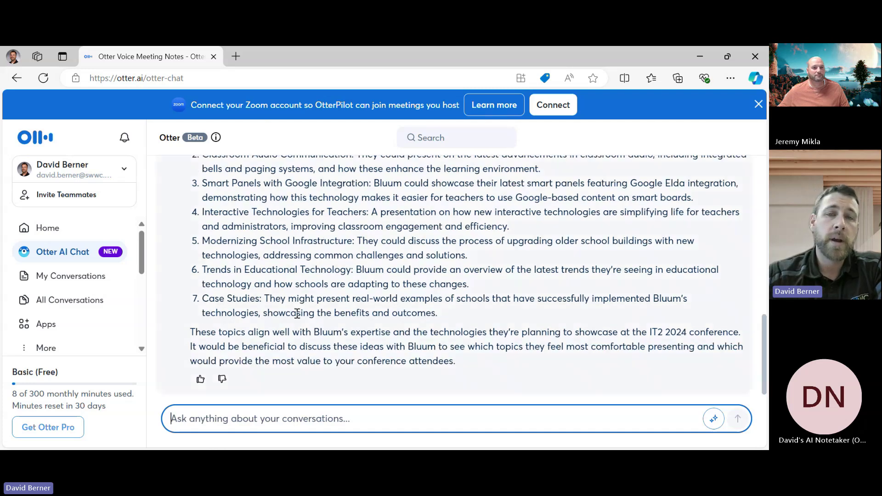
scroll(297, 314, "up", 3)
scroll(297, 313, "up", 3)
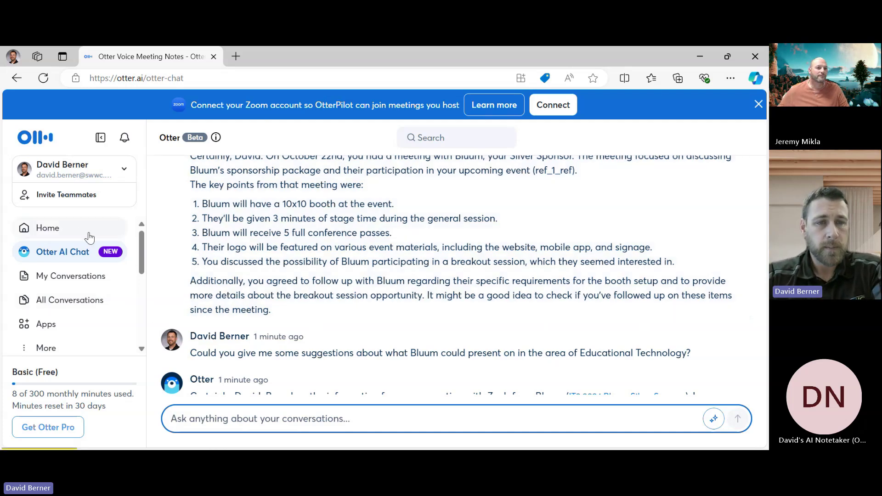
left_click(49, 226)
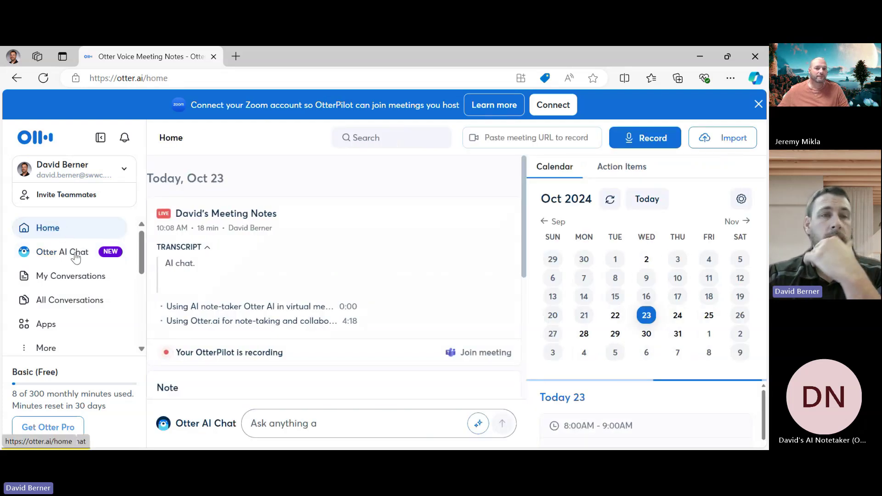
left_click(79, 282)
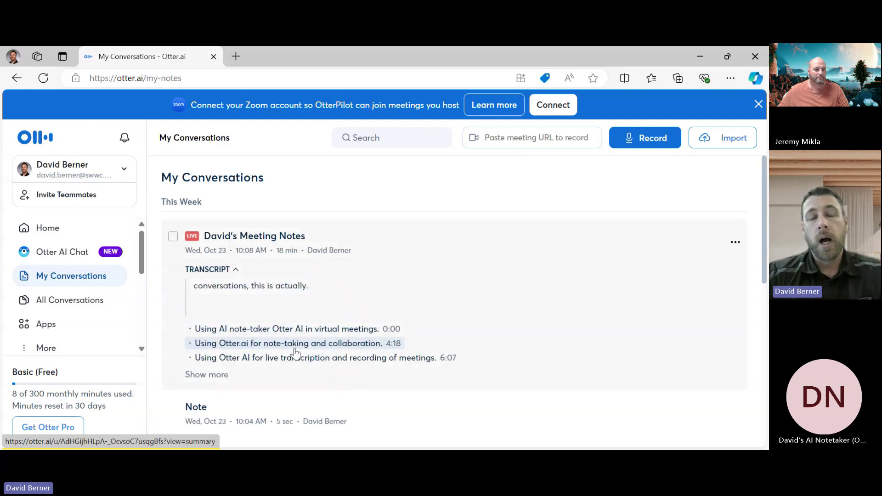
scroll(295, 353, "down", 10)
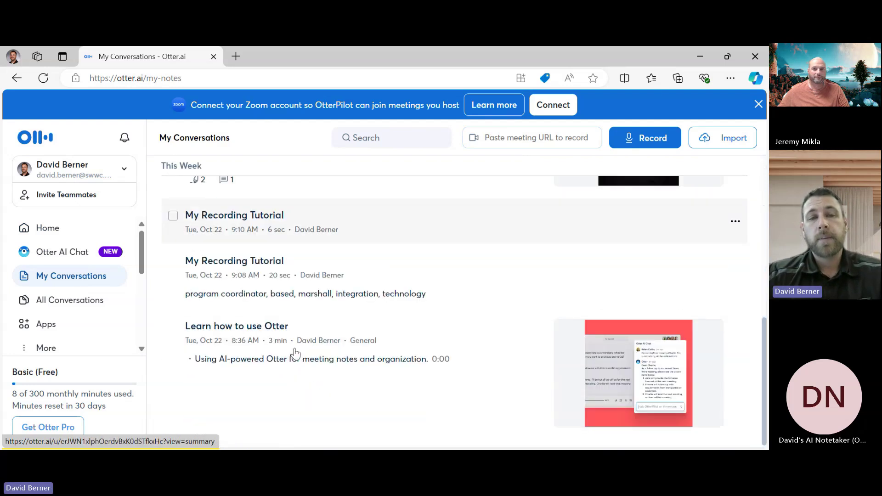
scroll(294, 353, "up", 10)
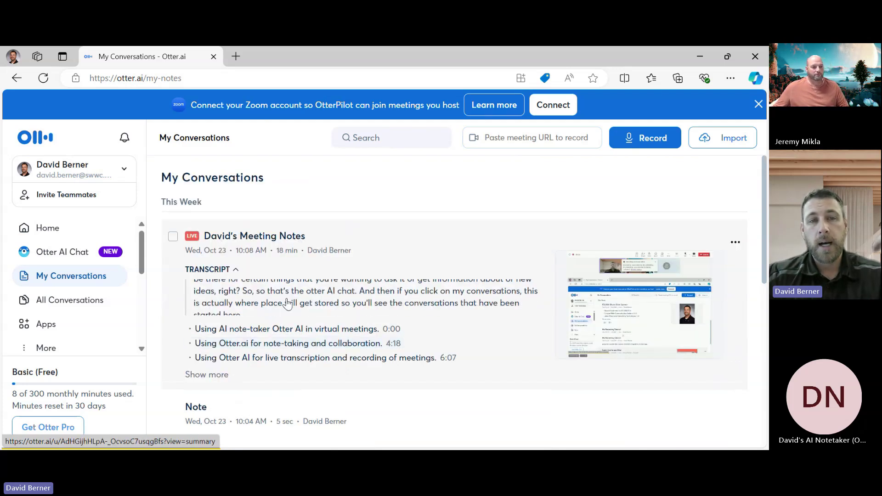
scroll(287, 304, "down", 2)
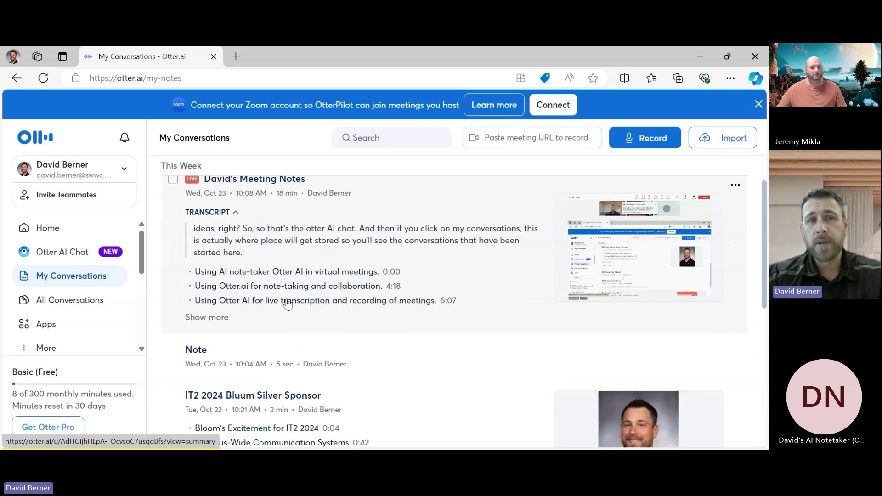
scroll(287, 303, "down", 3)
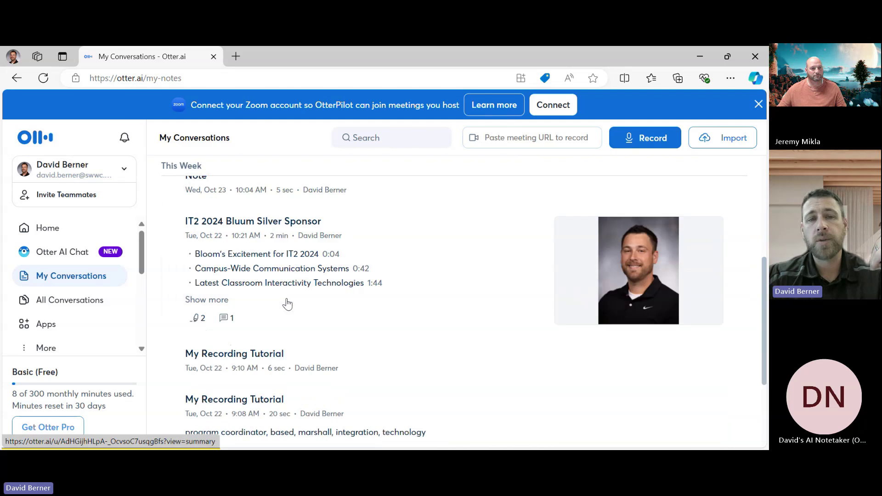
left_click(387, 137)
type("Bou")
key("BackSpace")
key("BackSpace")
type("luum")
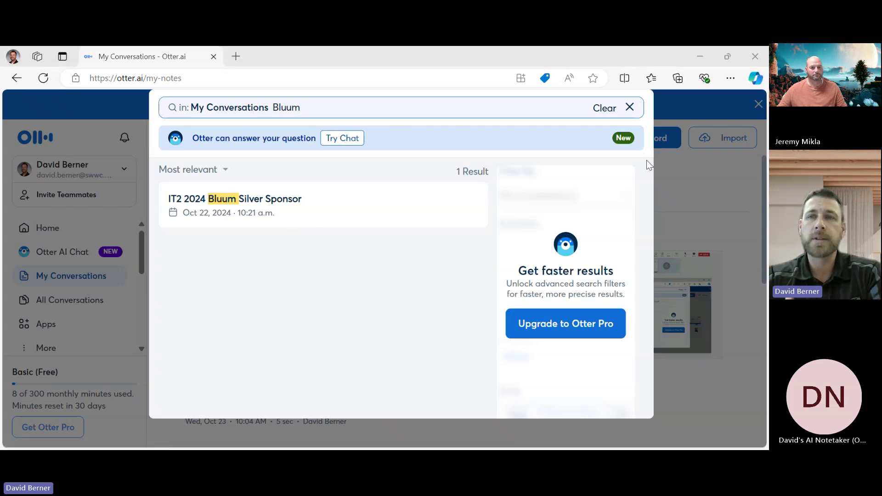
left_click(629, 108)
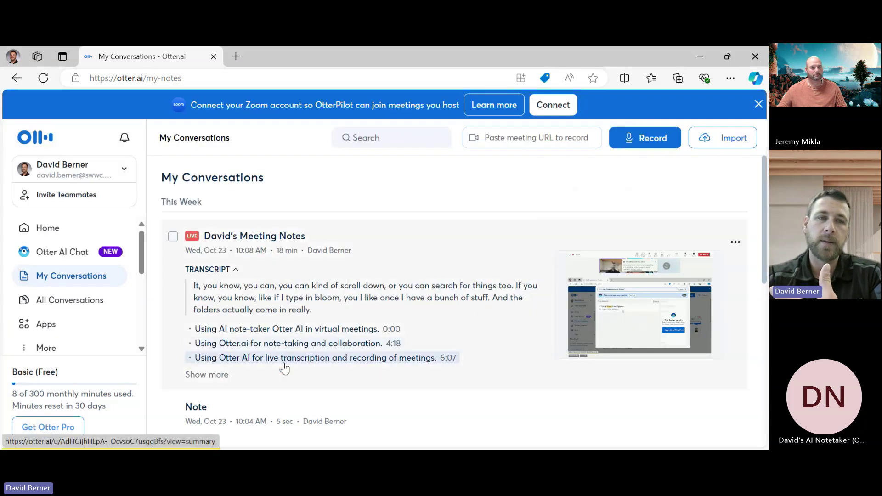
scroll(108, 304, "down", 1)
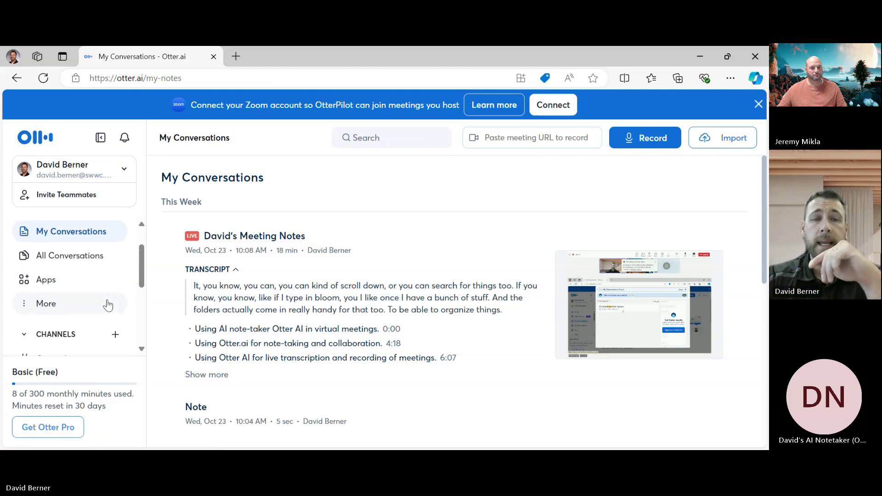
View All Conversations, then open the Account Settings Apps integrations page
left_click(72, 269)
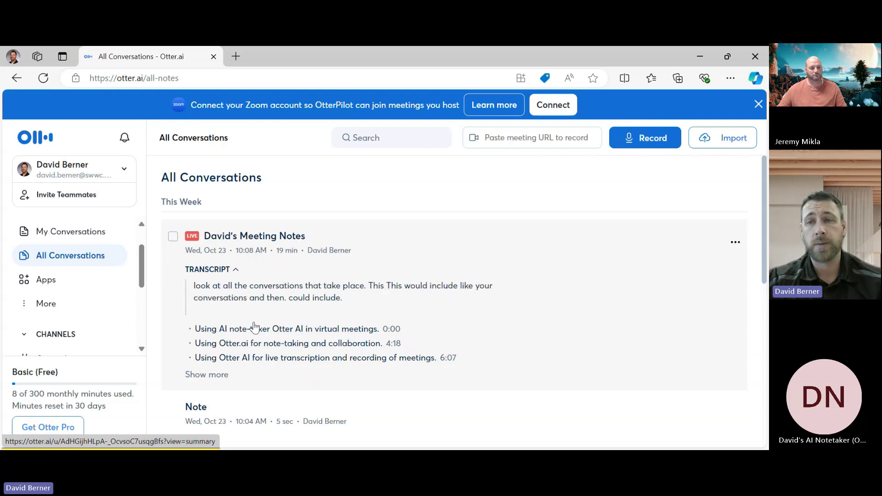
left_click(74, 285)
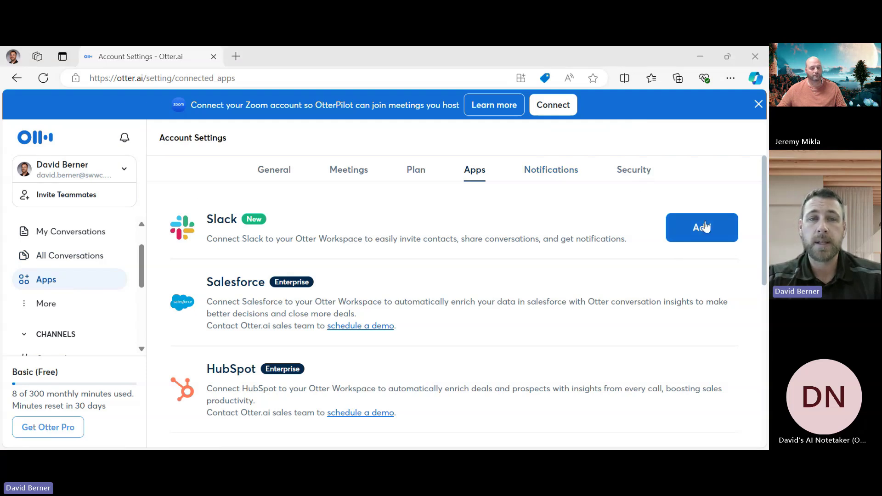
Browse the Apps integrations list and start adding a Google Calendar & Contacts account
scroll(578, 277, "down", 2)
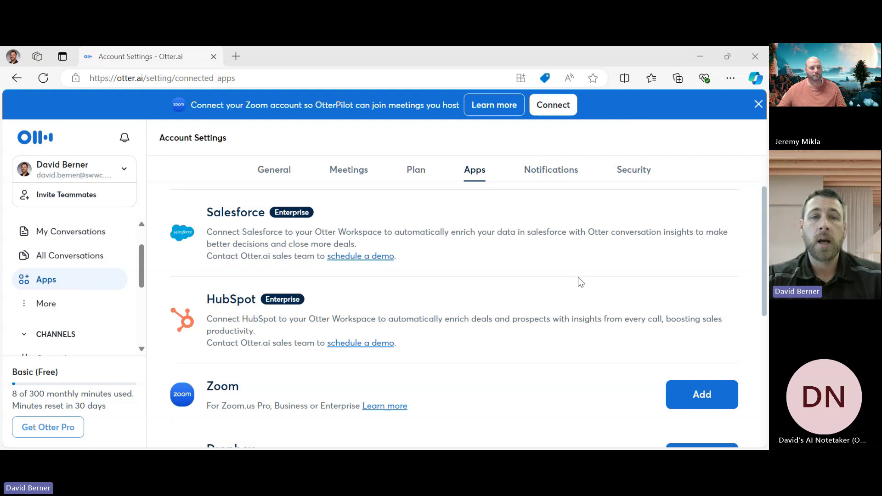
scroll(578, 277, "up", 2)
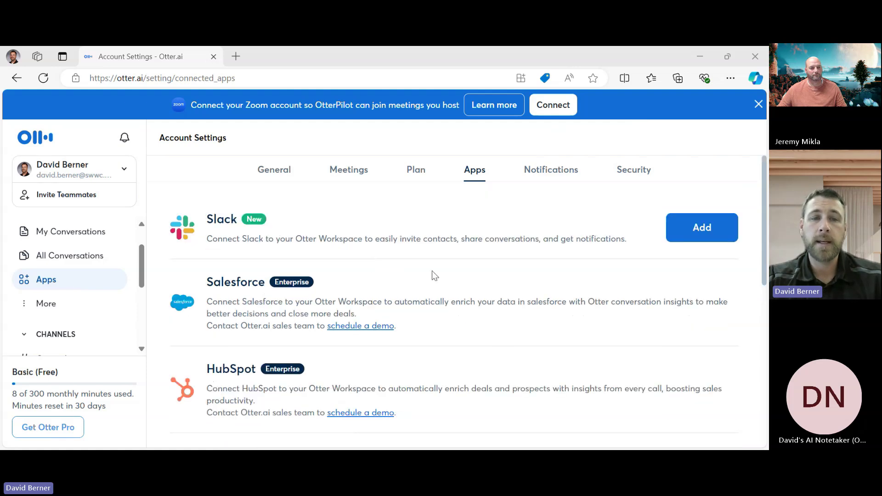
scroll(419, 373, "down", 3)
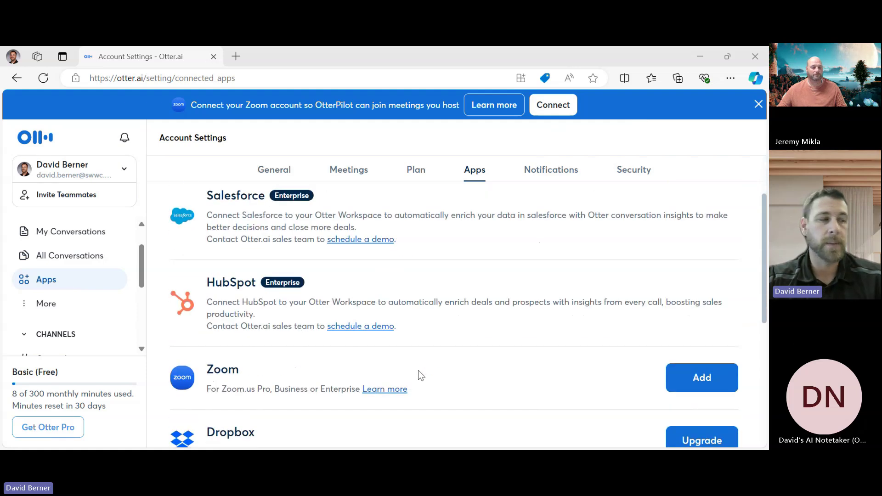
scroll(419, 371, "down", 4)
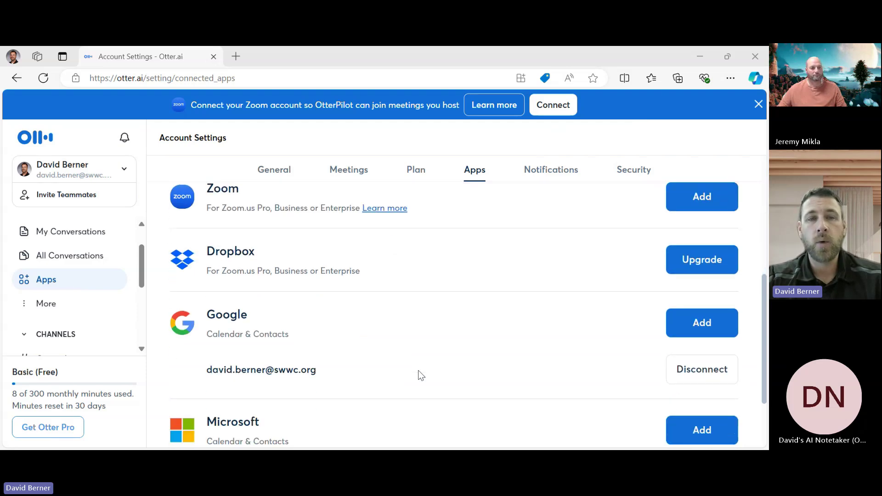
scroll(418, 370, "up", 1)
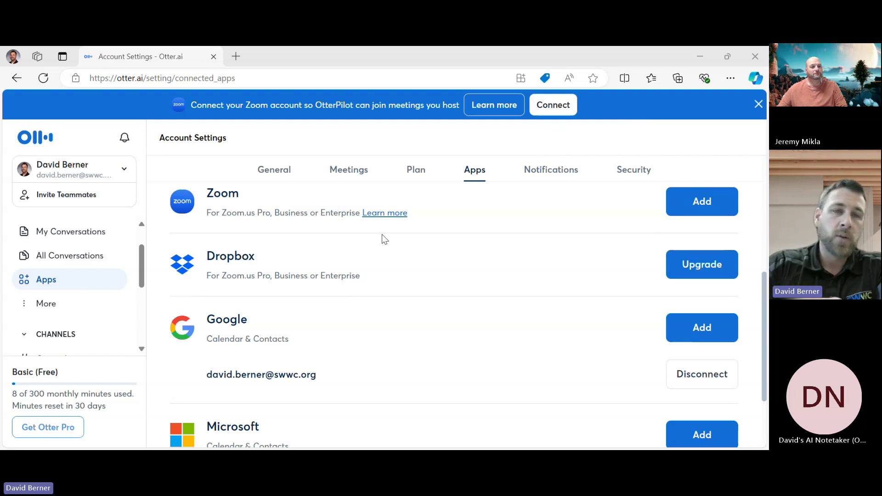
scroll(404, 252, "down", 1)
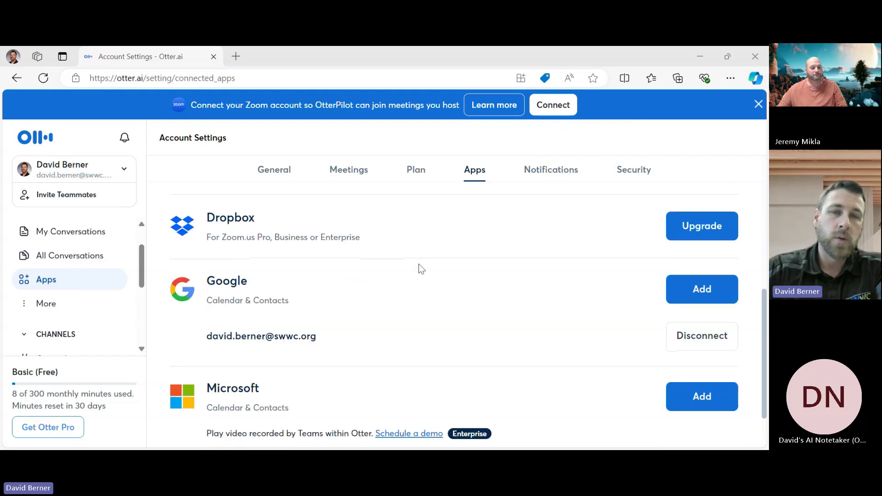
left_click(687, 293)
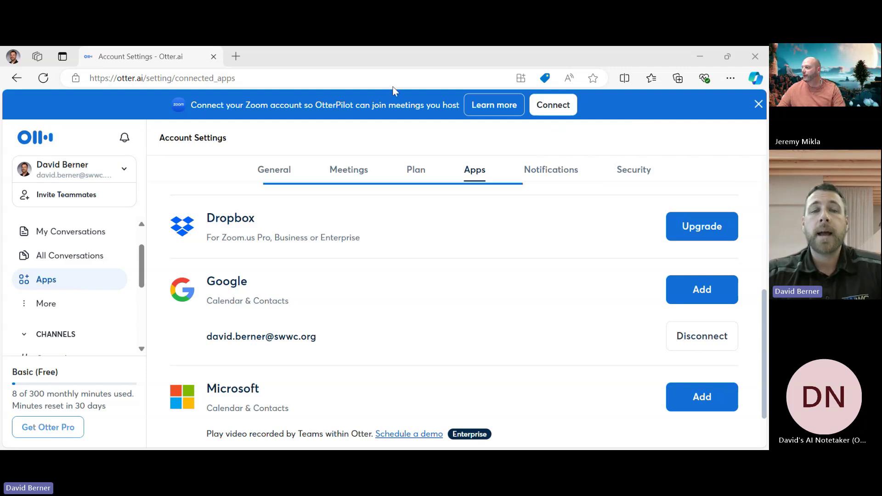
left_click(345, 97)
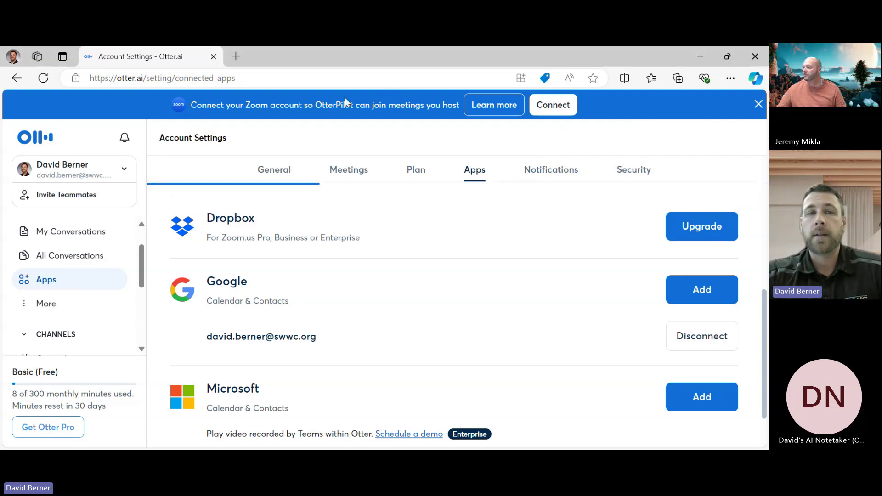
left_click(50, 230)
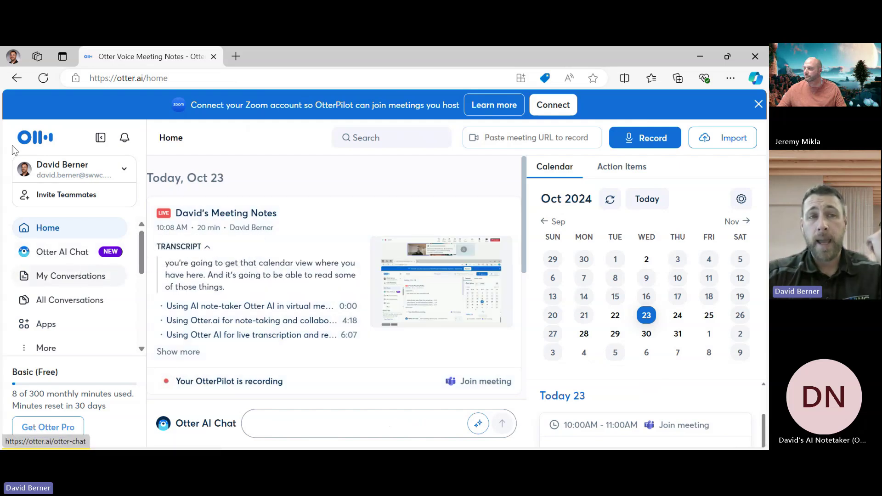
type("Can you give me a breakdown of the time spent.")
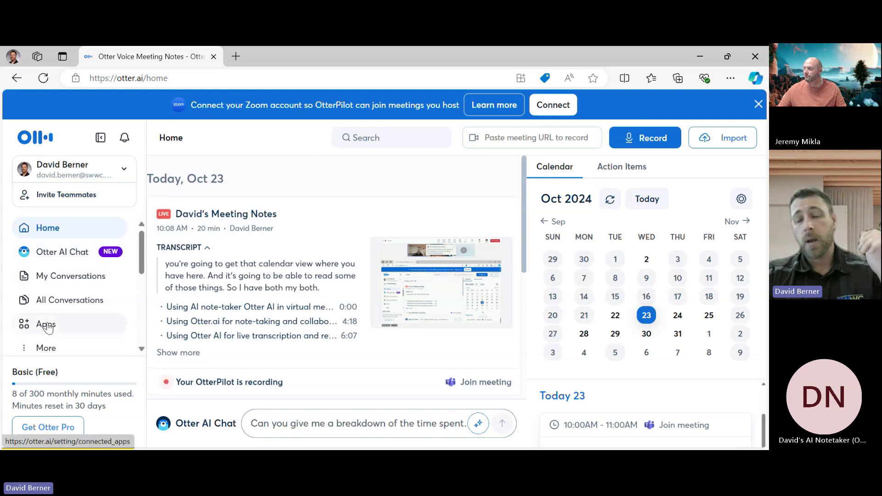
left_click(47, 325)
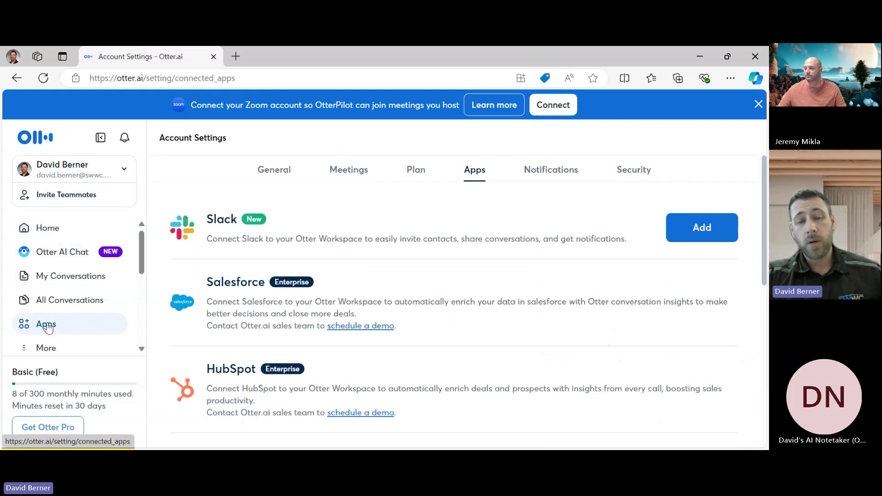
scroll(285, 404, "down", 5)
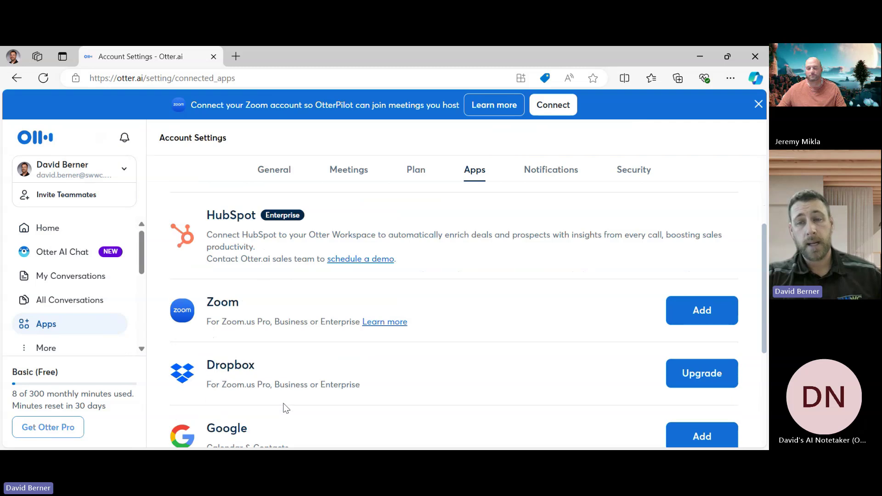
scroll(285, 403, "down", 2)
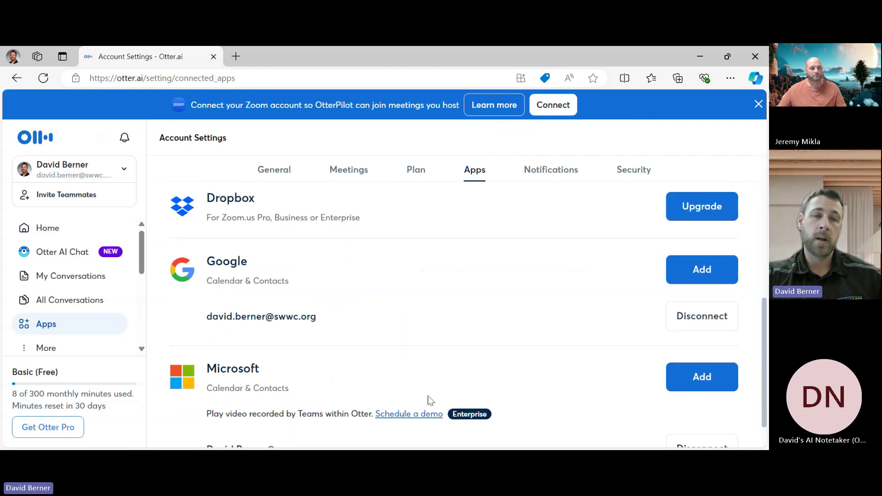
scroll(428, 396, "down", 1)
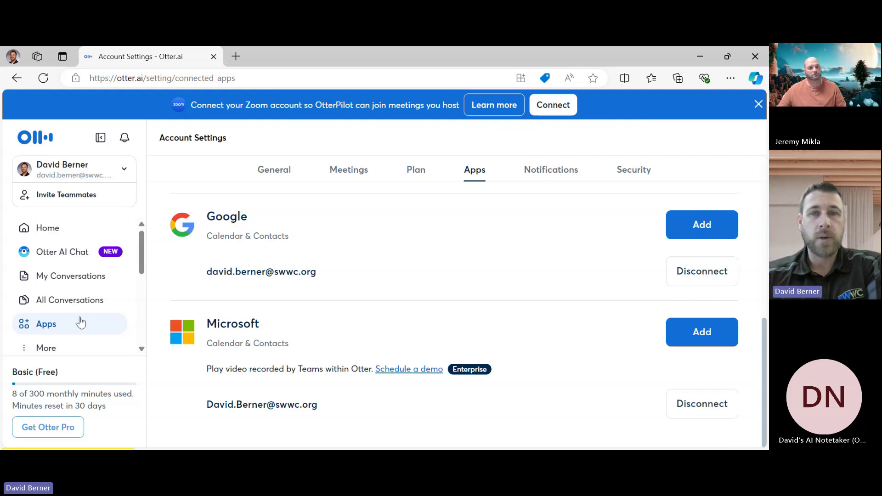
scroll(78, 319, "down", 2)
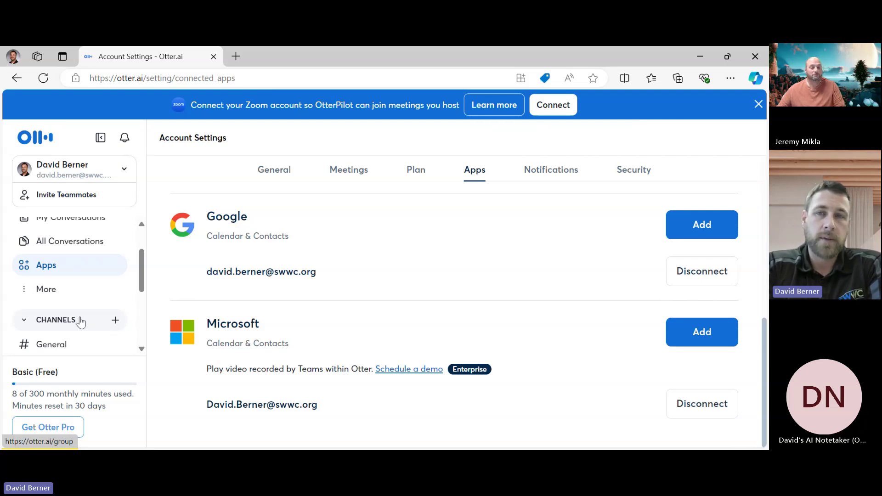
Look at the Shared with me page, then open the empty Trash from the More section
left_click(52, 289)
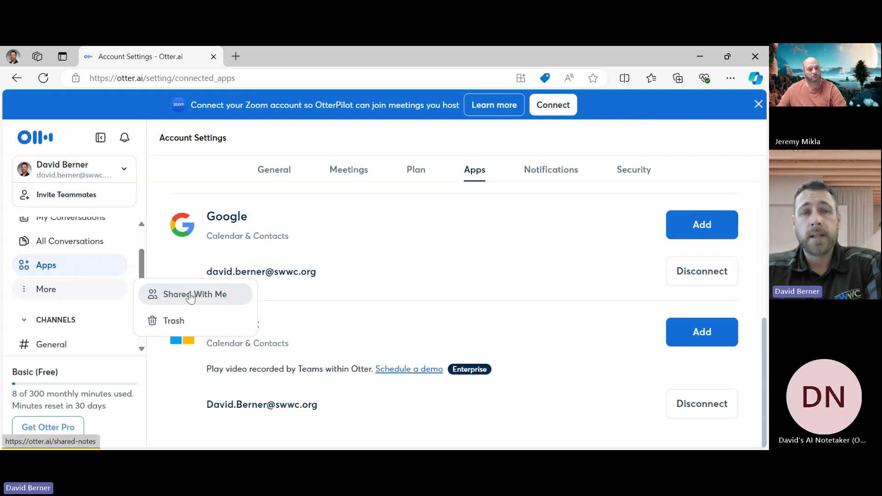
left_click(192, 297)
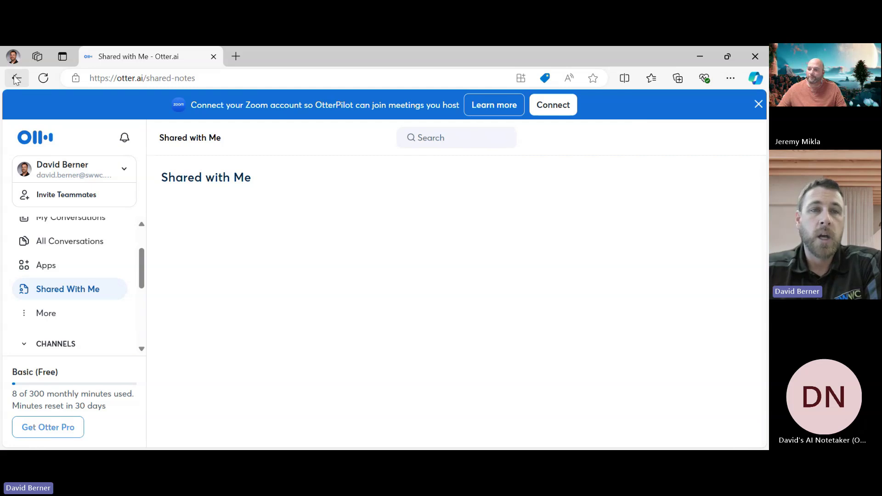
left_click(42, 311)
left_click(180, 352)
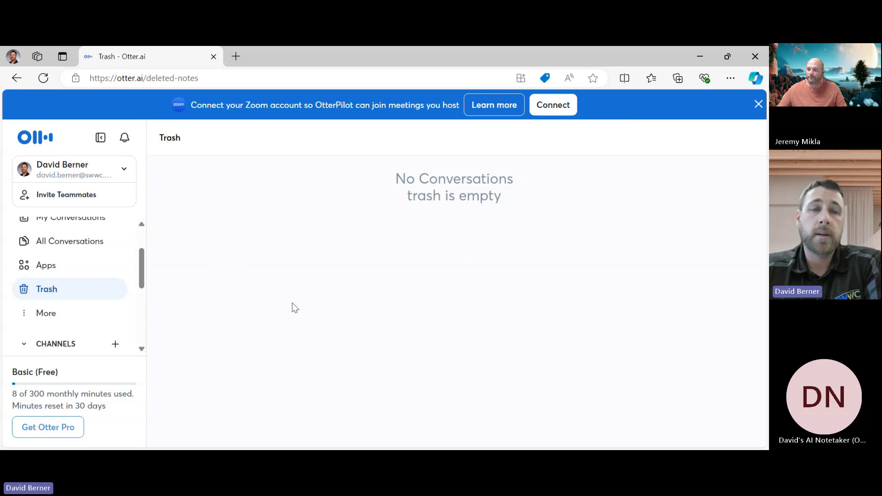
Delete the 'Note' conversation from My Conversations
scroll(82, 240, "up", 1)
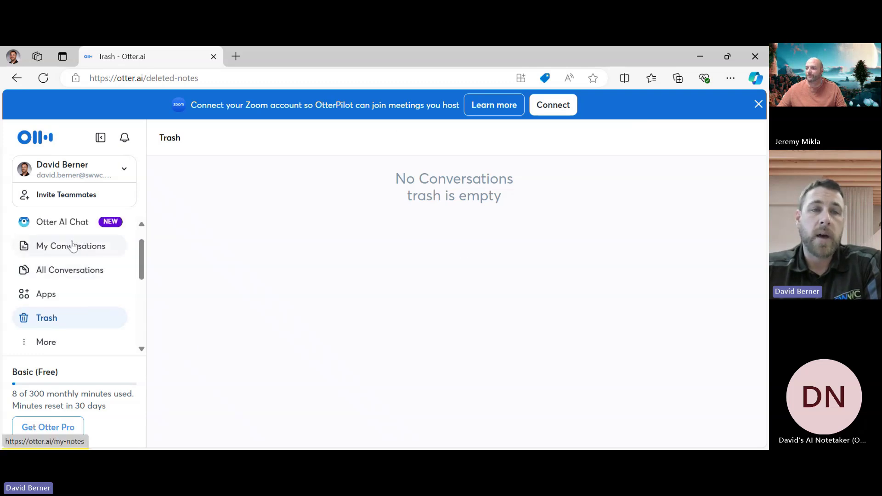
left_click(71, 247)
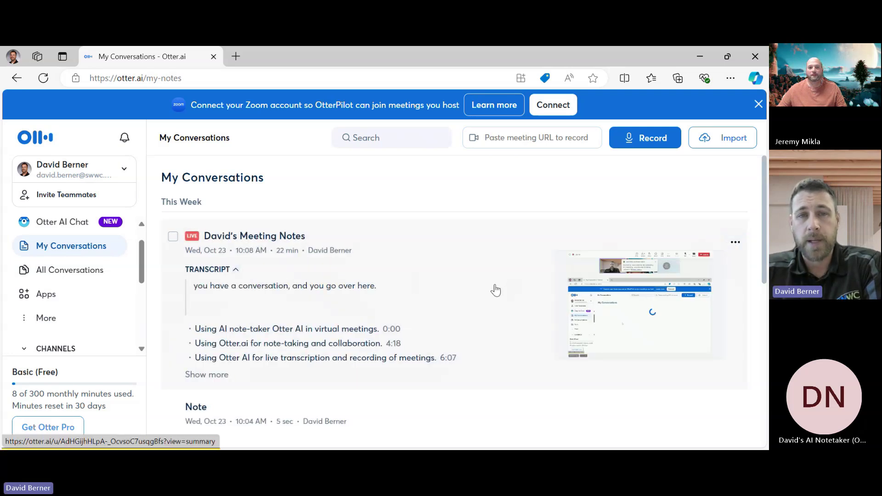
scroll(495, 289, "down", 2)
scroll(495, 290, "down", 1)
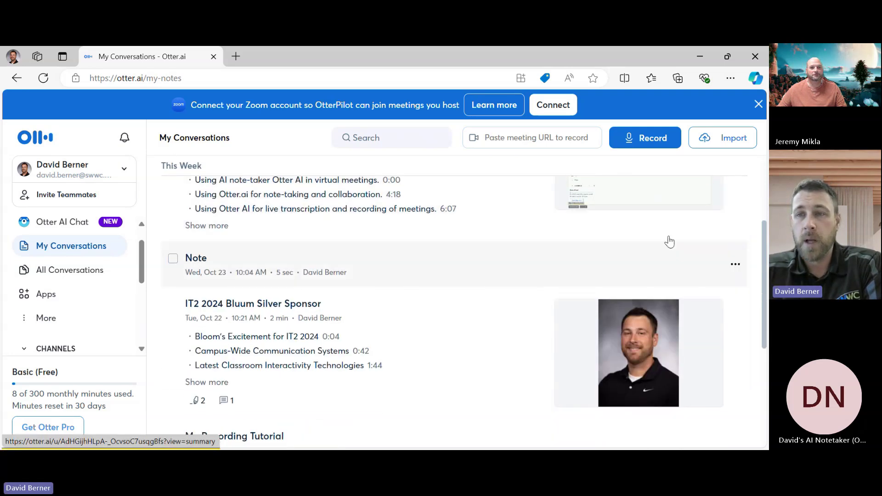
left_click(731, 269)
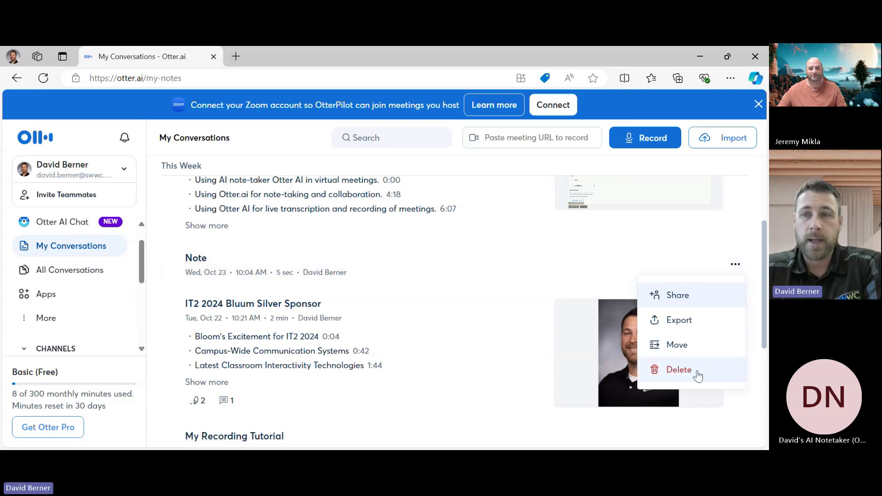
left_click(680, 369)
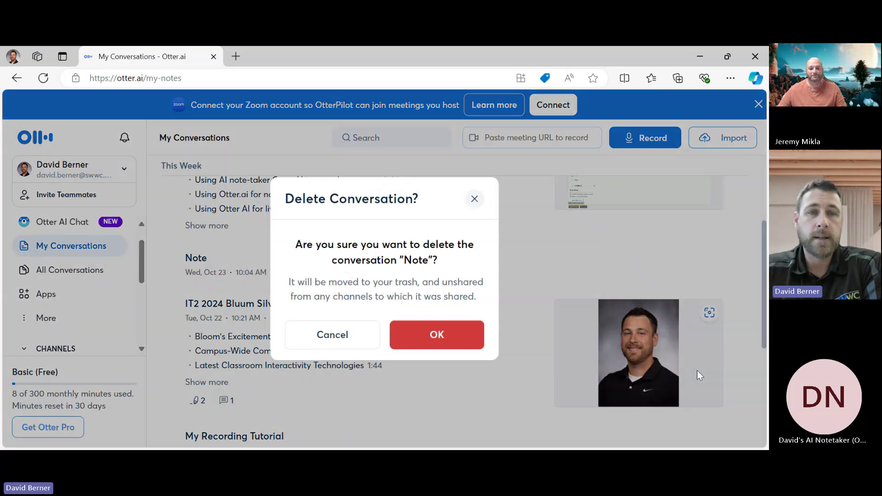
left_click(455, 342)
Find the deleted 'Note' conversation in the Trash
left_click(48, 318)
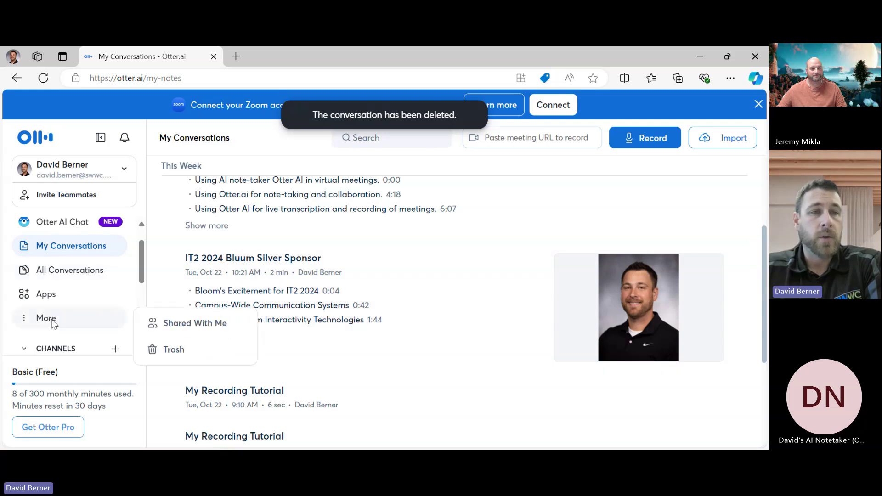
left_click(164, 352)
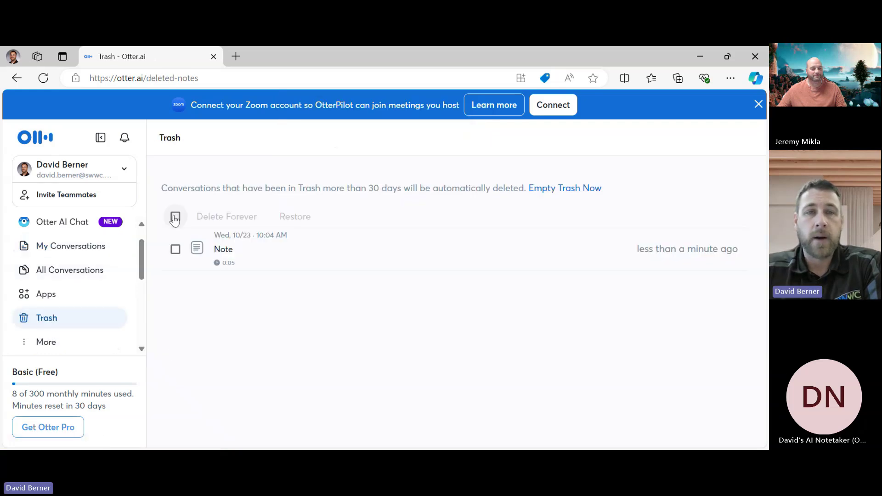
left_click(176, 250)
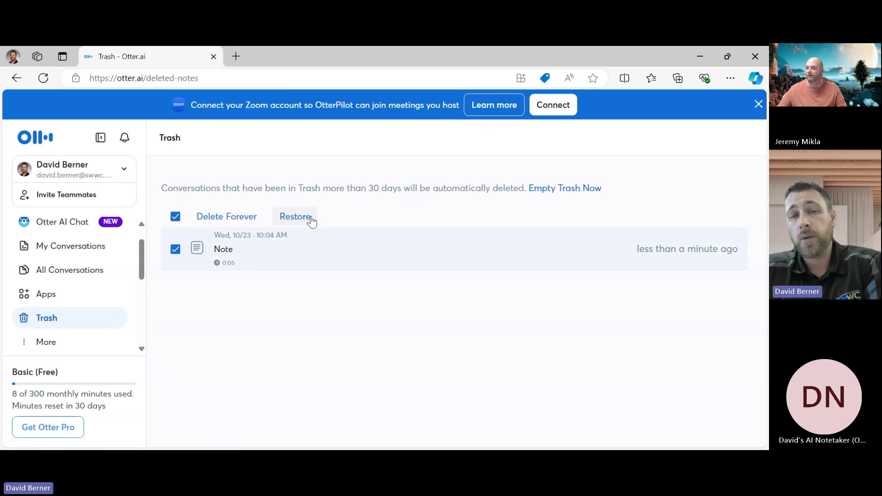
left_click(175, 250)
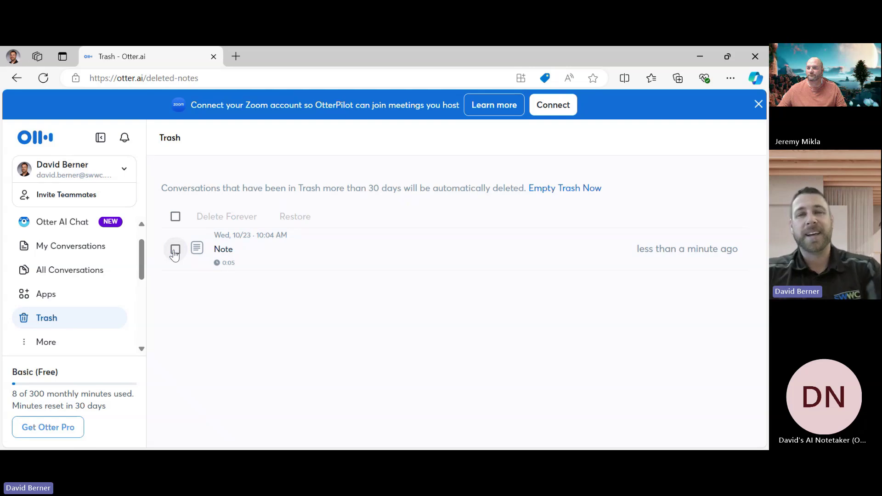
Preview the Create a channel form, cancel it, and open the General channel
scroll(97, 323, "down", 3)
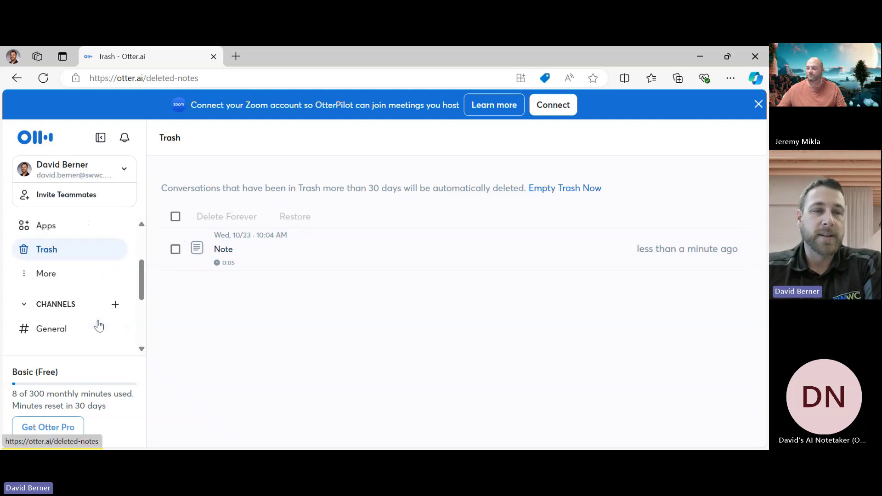
scroll(98, 326, "down", 1)
scroll(98, 325, "up", 1)
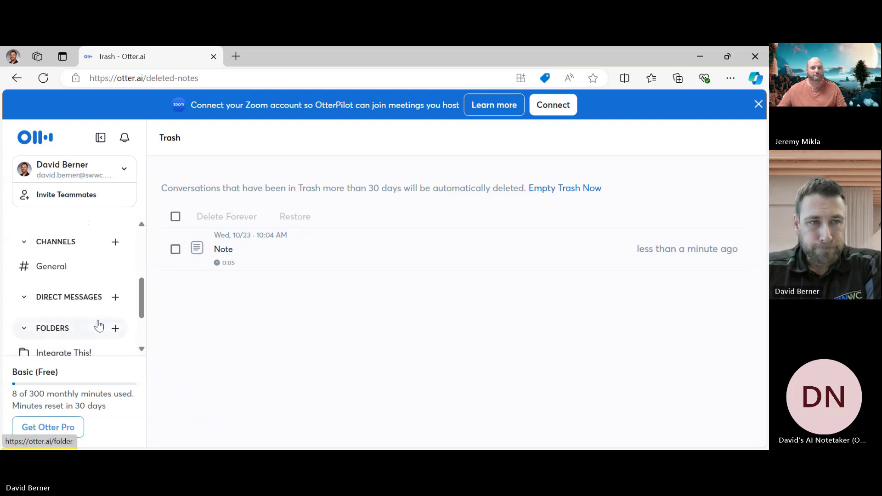
scroll(98, 326, "down", 1)
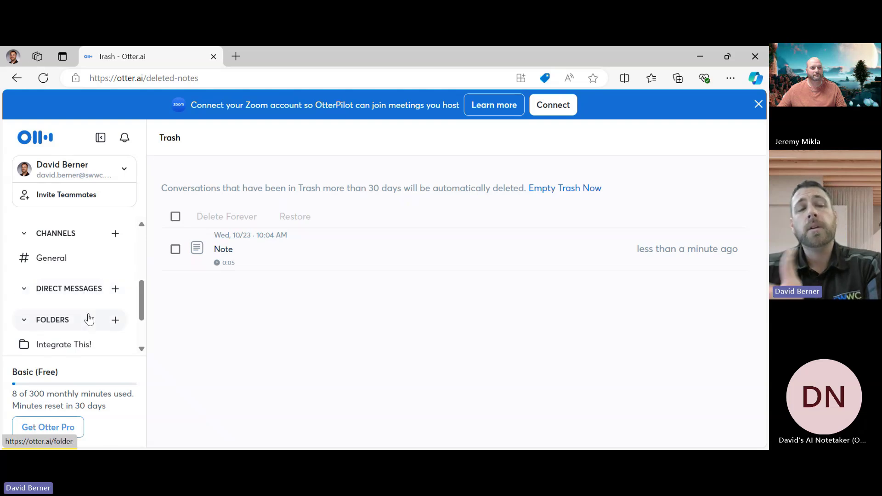
left_click(115, 233)
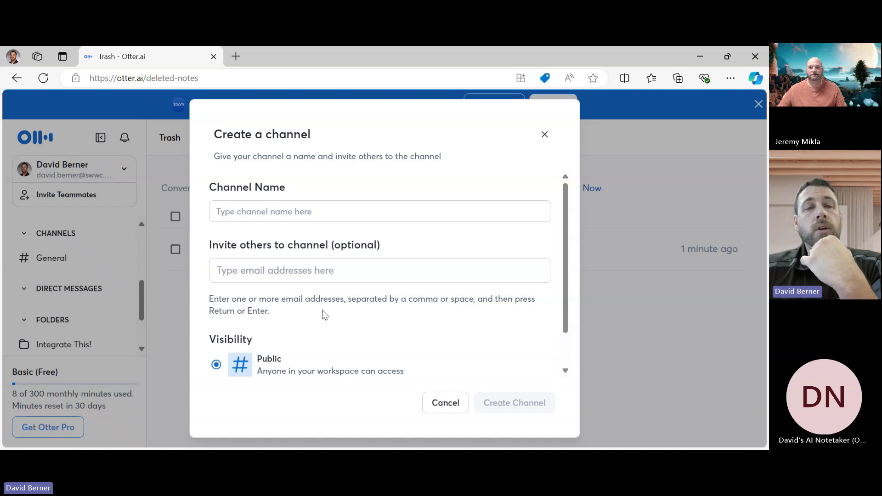
scroll(322, 316, "down", 1)
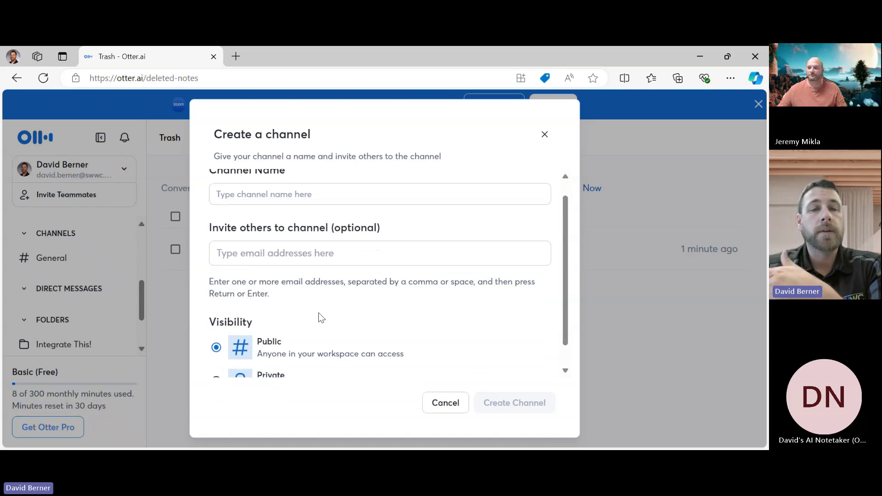
scroll(321, 318, "down", 1)
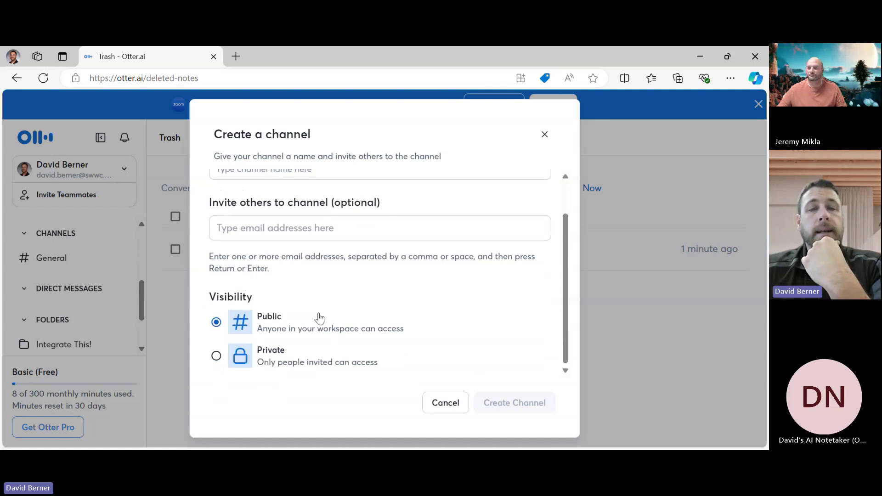
scroll(320, 316, "up", 2)
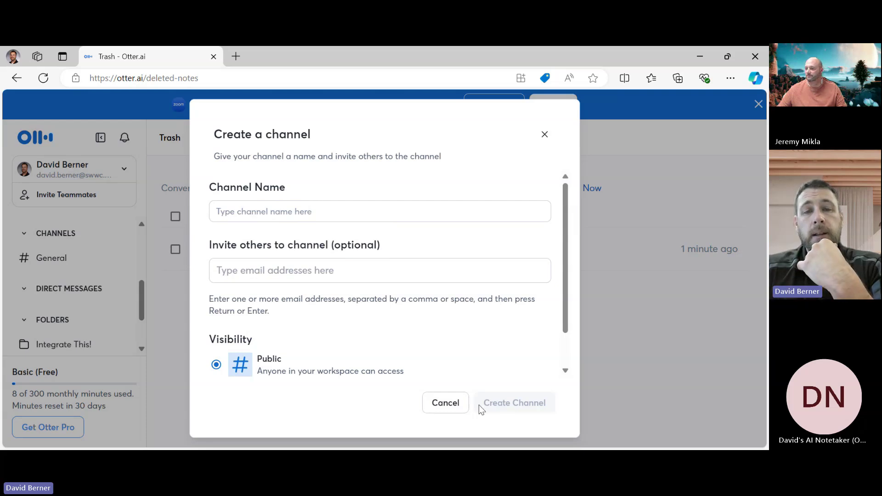
left_click(445, 402)
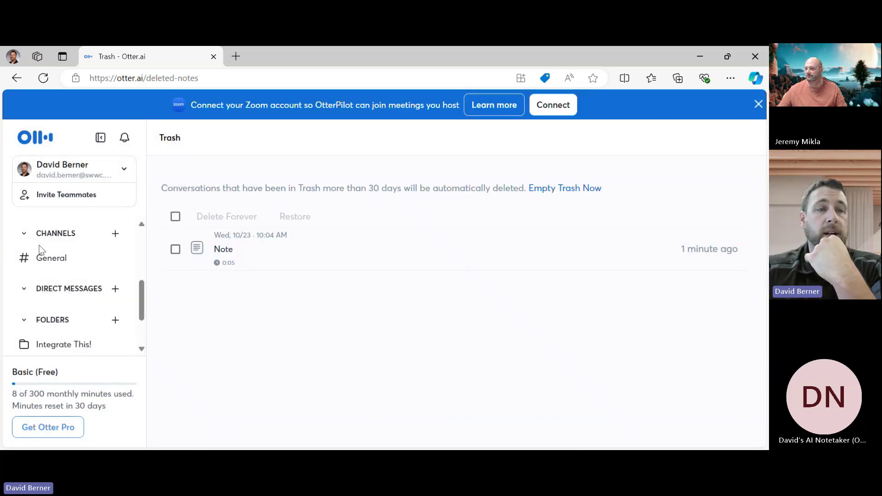
left_click(51, 259)
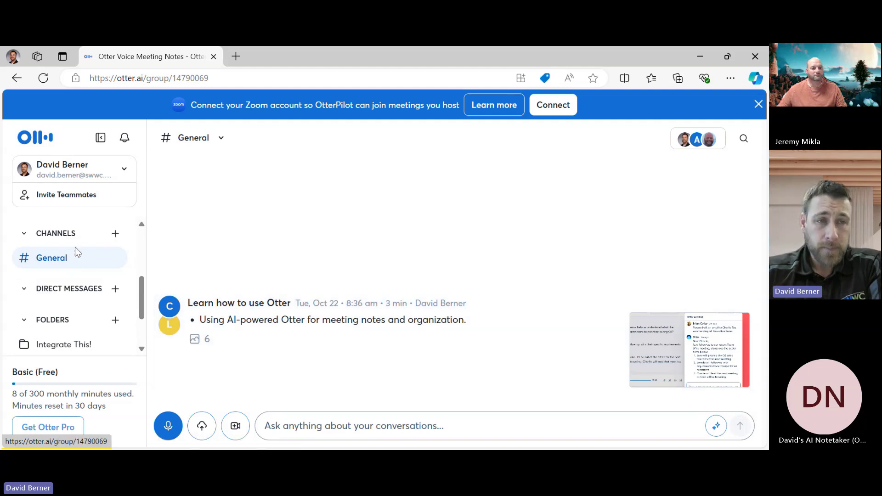
Try renaming the General channel to 'Integrate This! Workspace'
left_click(221, 139)
left_click(241, 206)
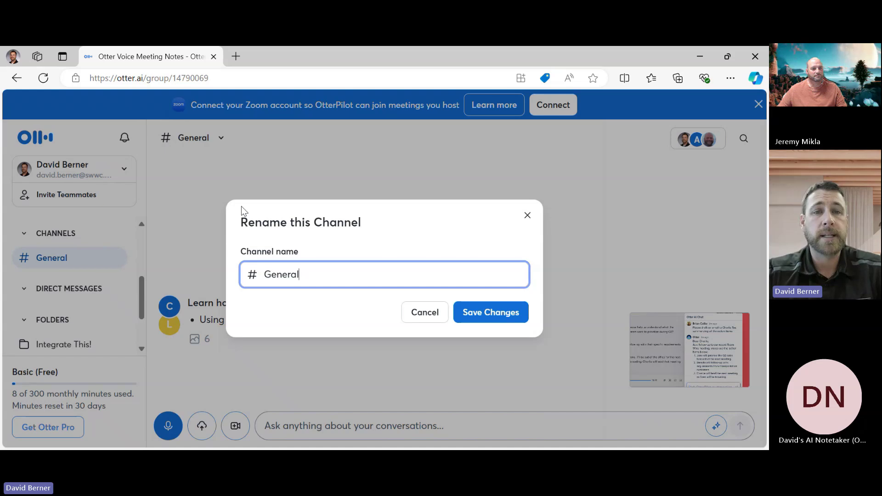
left_click_drag(319, 277, 265, 279)
type("Integrate This! Workspace")
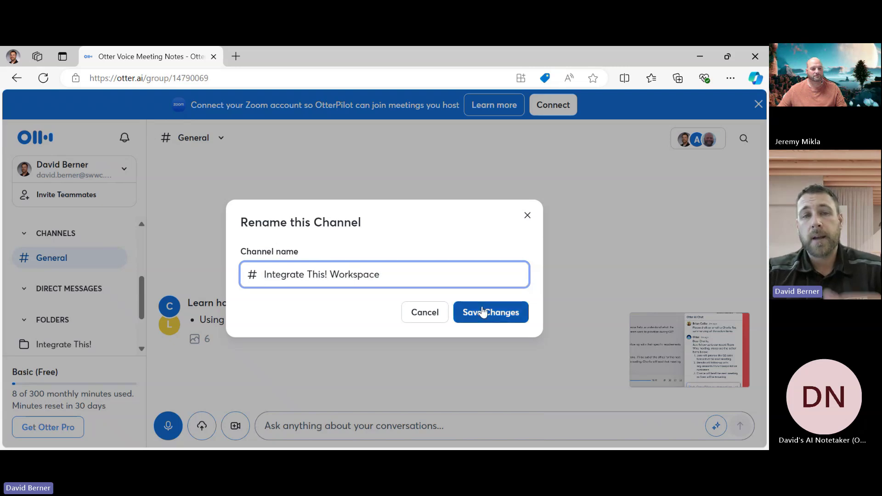
left_click(486, 311)
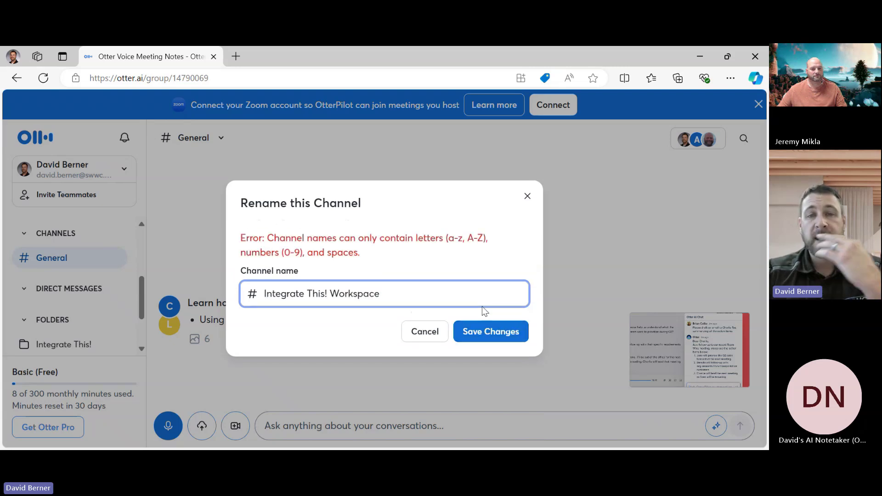
Remove the spaces and exclamation mark so the name is IntegrateThisWorkspace, and save
left_click(265, 293)
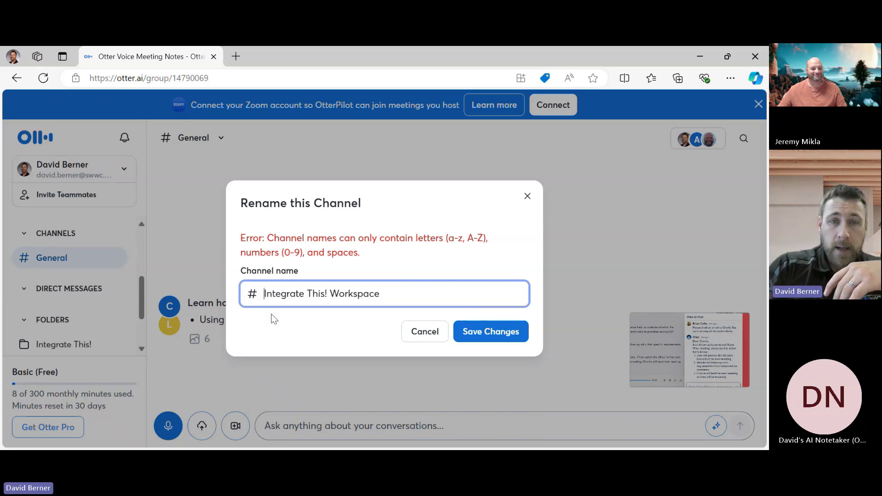
left_click(309, 294)
key("BackSpace")
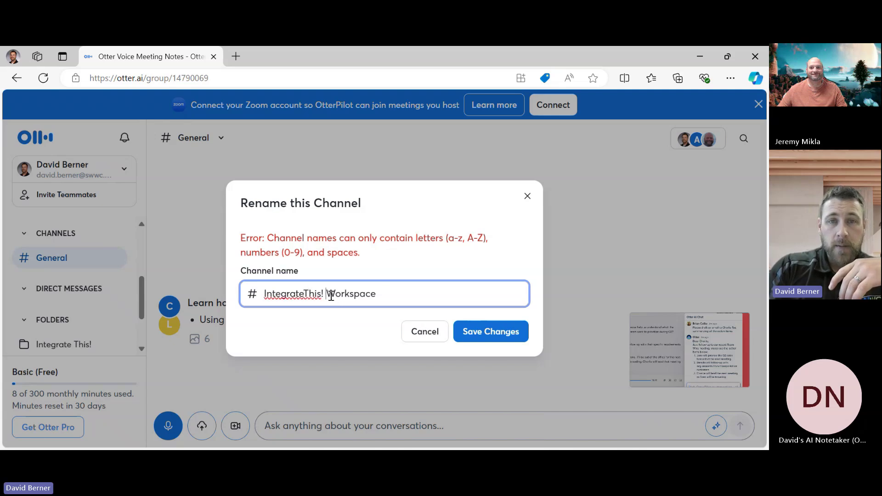
key("BackSpace")
left_click(507, 329)
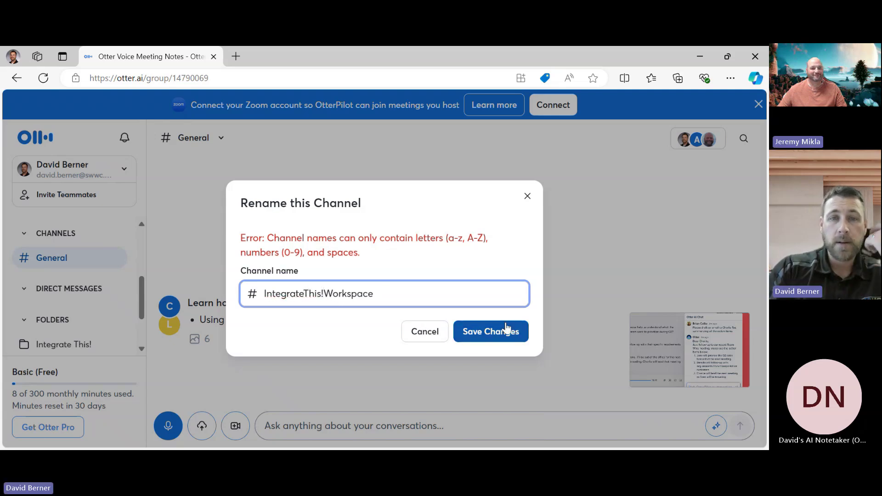
left_click(324, 294)
key("BackSpace")
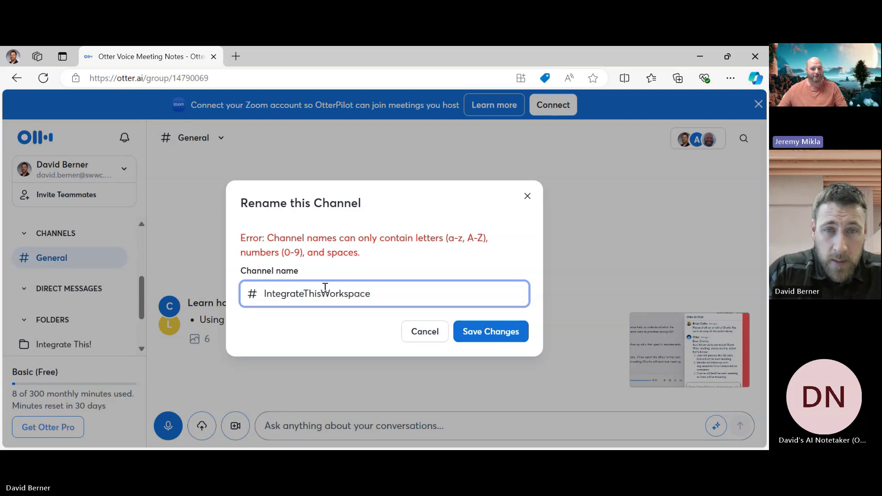
left_click(487, 331)
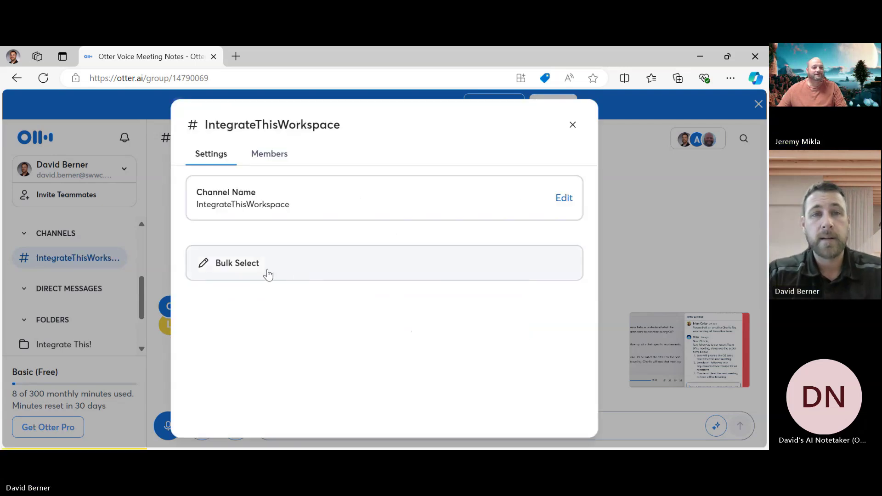
Review the channel's member list, then turn on bulk selection of its conversations
left_click(263, 160)
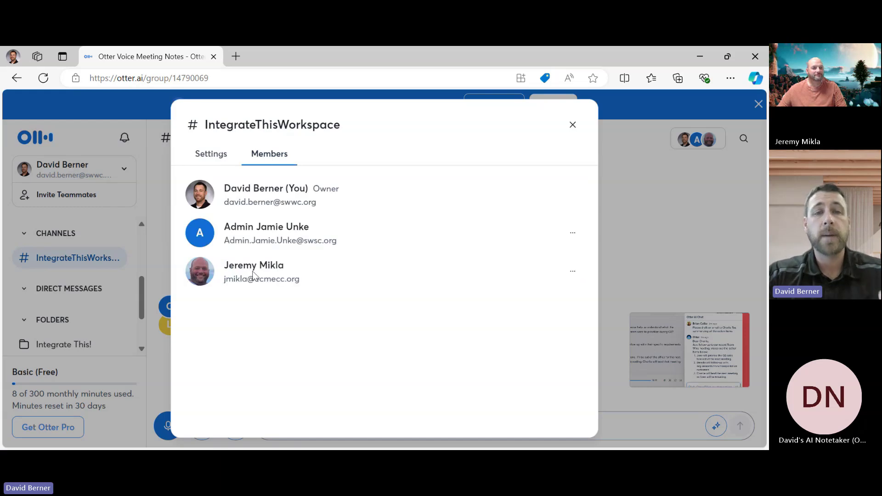
left_click(572, 232)
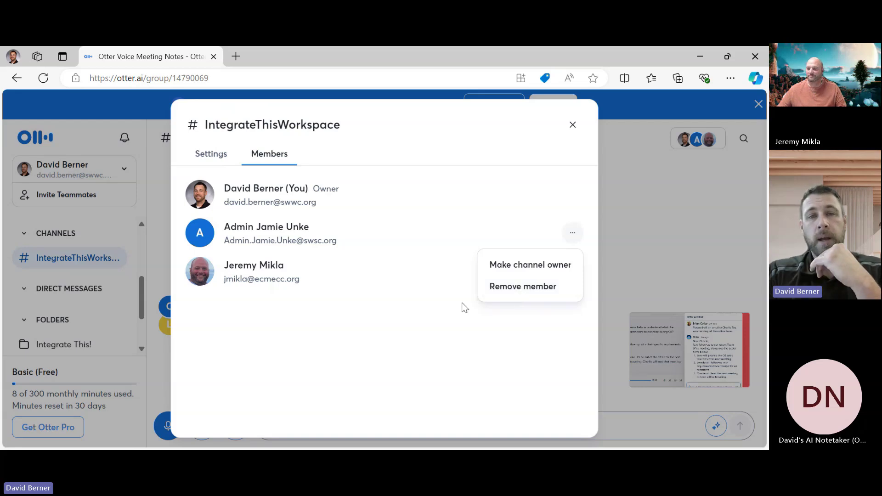
left_click(201, 154)
left_click(201, 154)
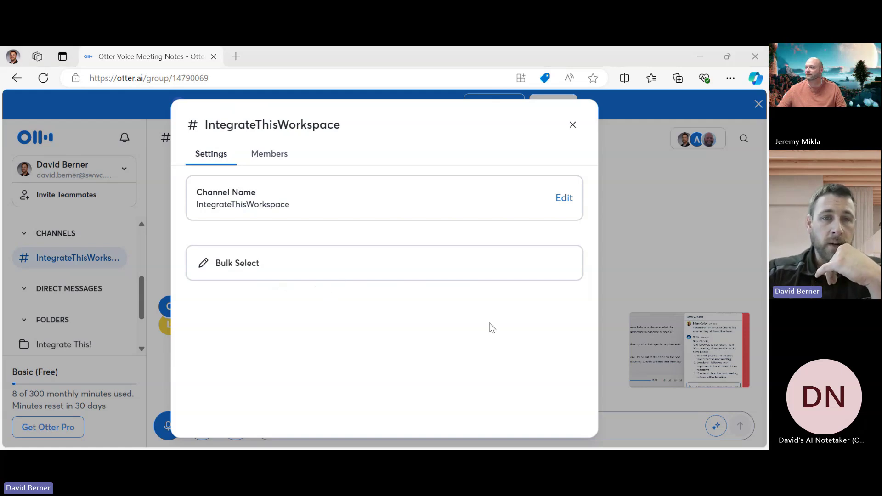
left_click(233, 260)
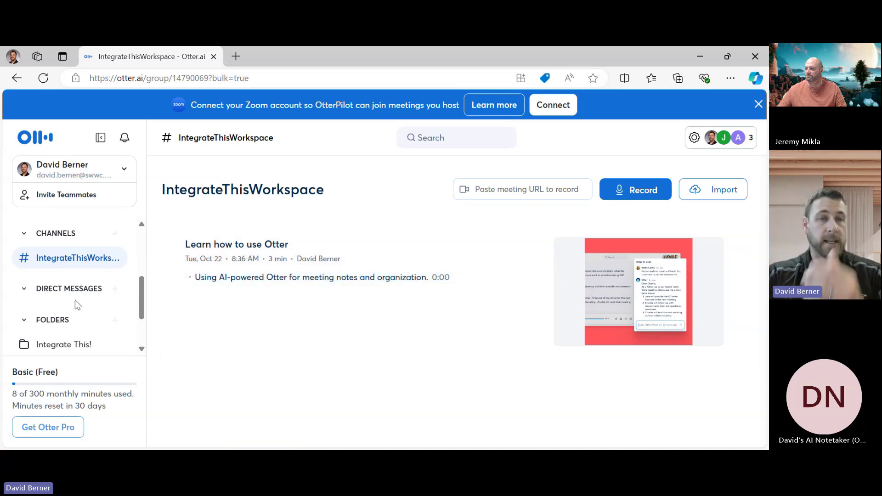
Exit bulk mode by reopening the IntegrateThisWorkspace channel from the sidebar
left_click(69, 264)
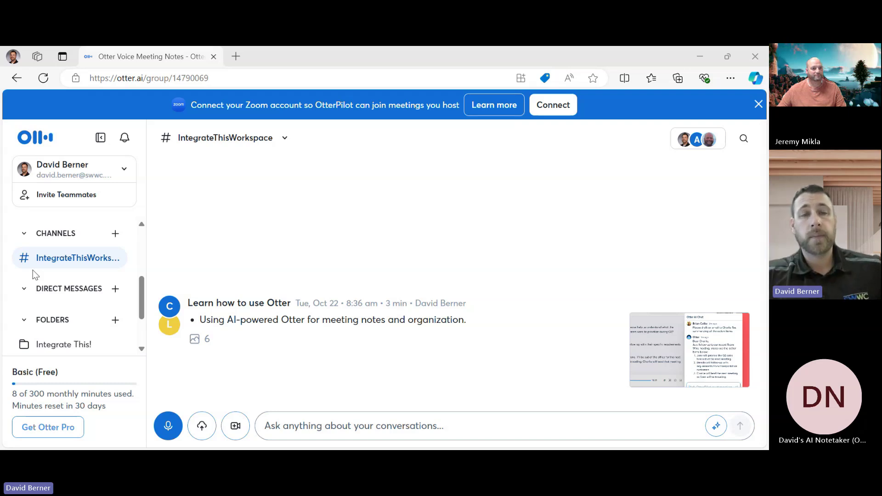
Start a direct message with the teammate found by e-mail and begin a new shared recording
left_click(91, 298)
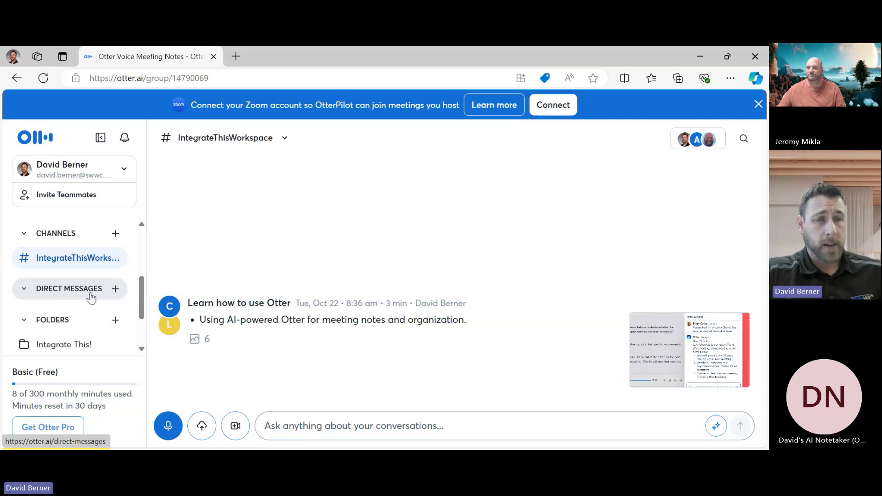
left_click(91, 298)
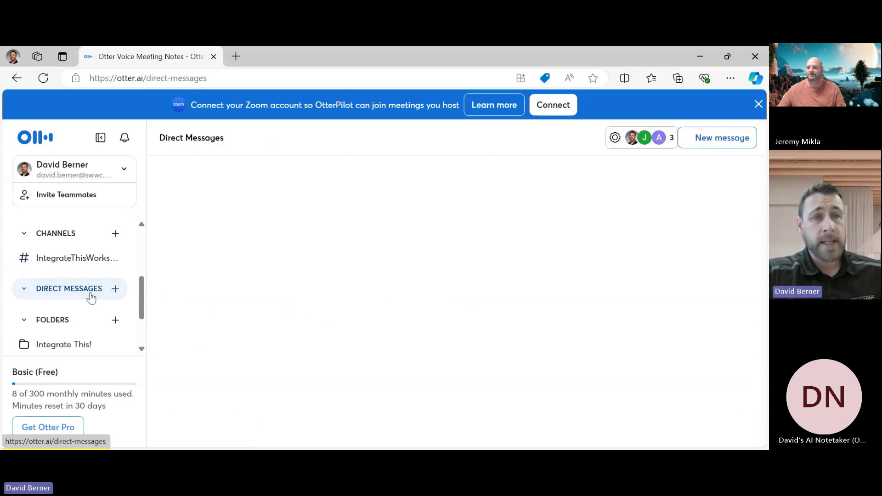
left_click(116, 290)
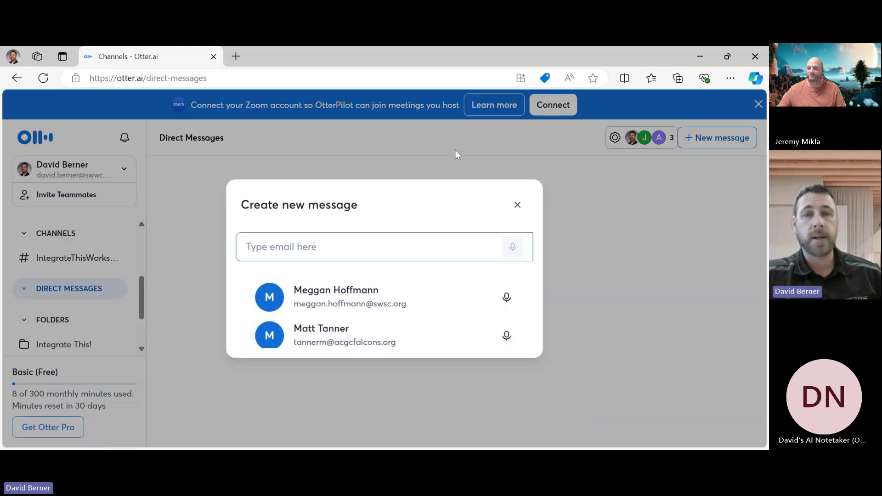
left_click(375, 241)
type("jm")
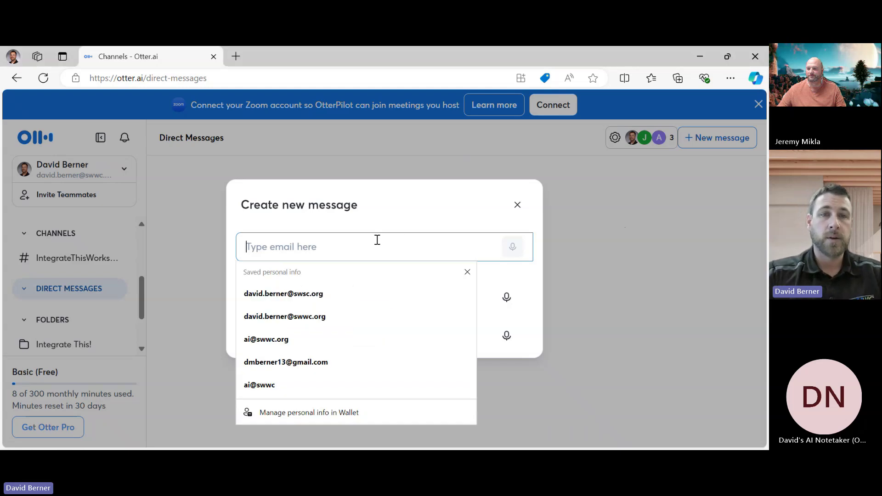
type("ik")
left_click(308, 305)
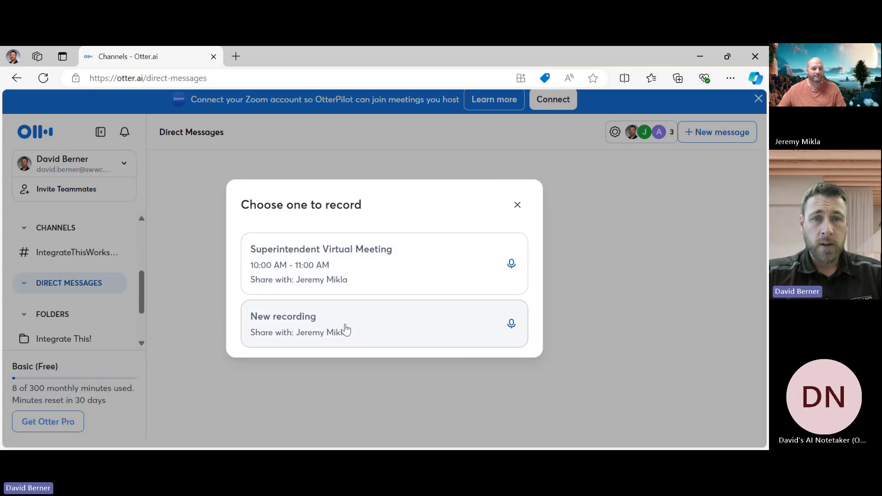
left_click(299, 341)
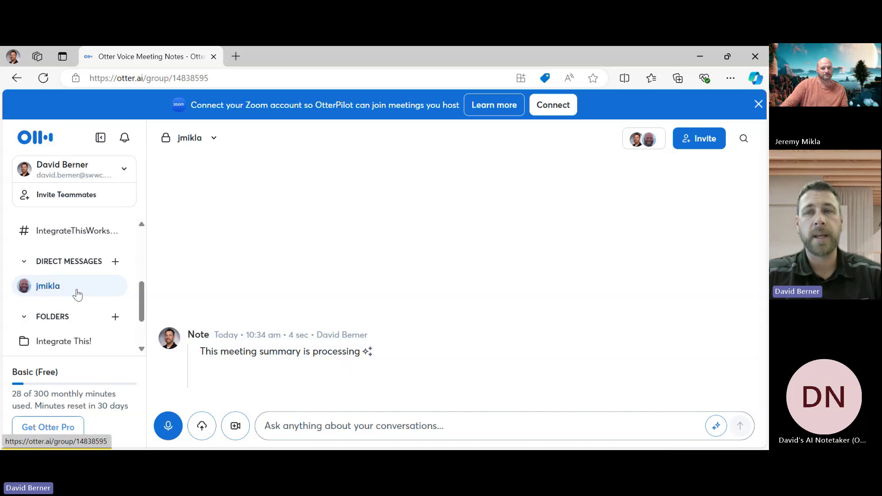
left_click(320, 427)
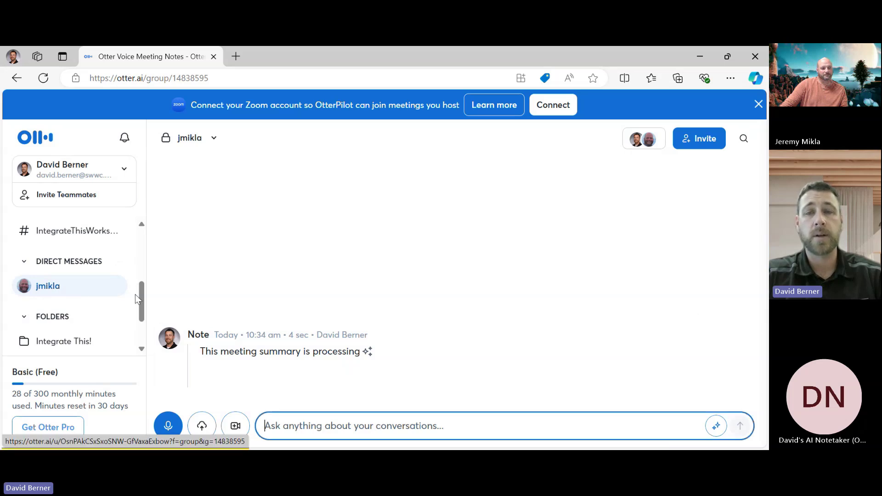
scroll(50, 255, "up", 1)
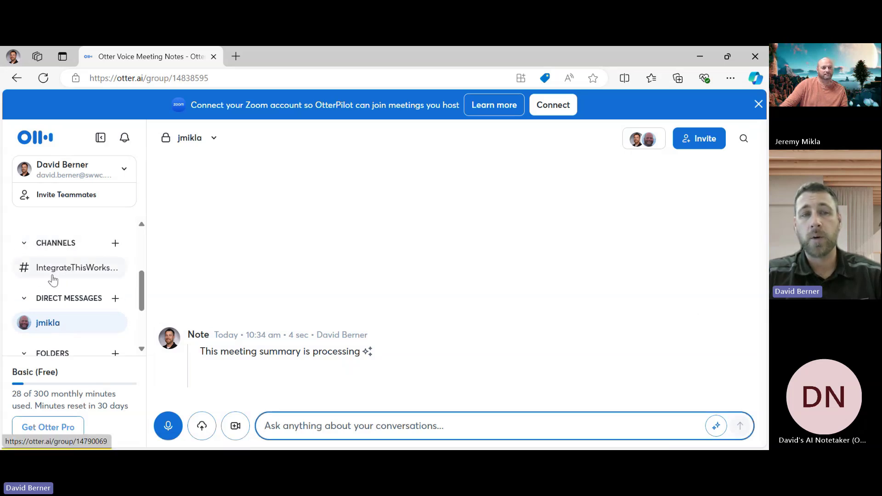
scroll(60, 324, "down", 1)
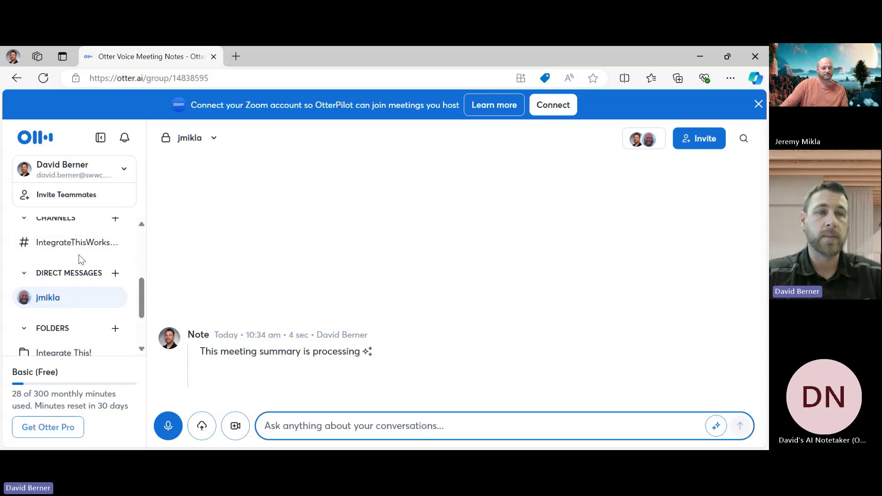
scroll(78, 297, "down", 2)
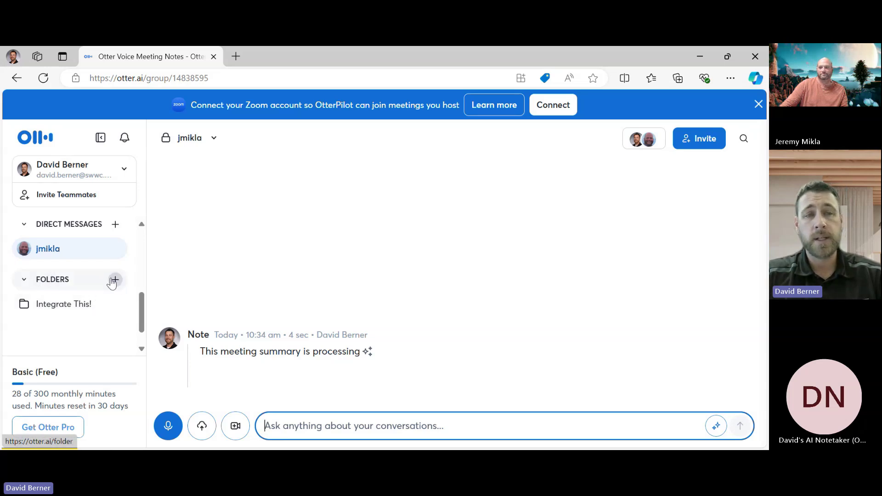
Move the live Oct 23 meeting-notes conversation into Integrate This! and open that folder
left_click(71, 309)
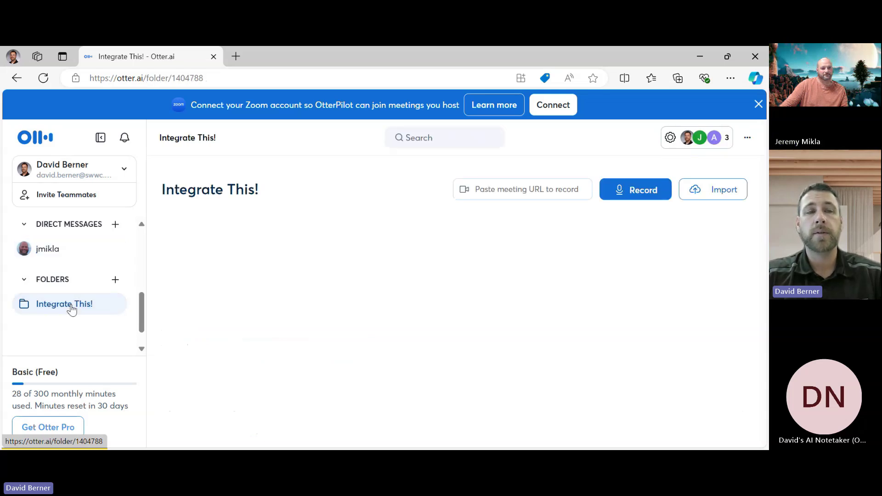
scroll(115, 294, "up", 2)
scroll(114, 294, "up", 3)
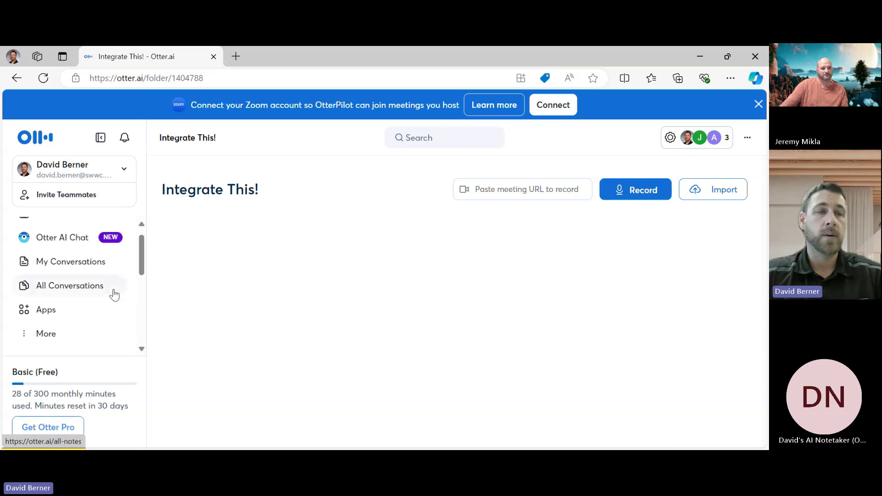
left_click(74, 262)
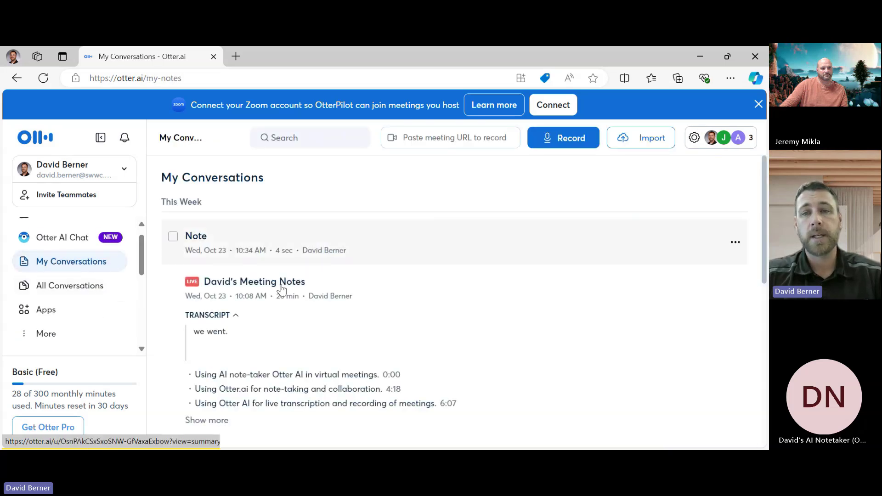
left_click(734, 287)
left_click(680, 342)
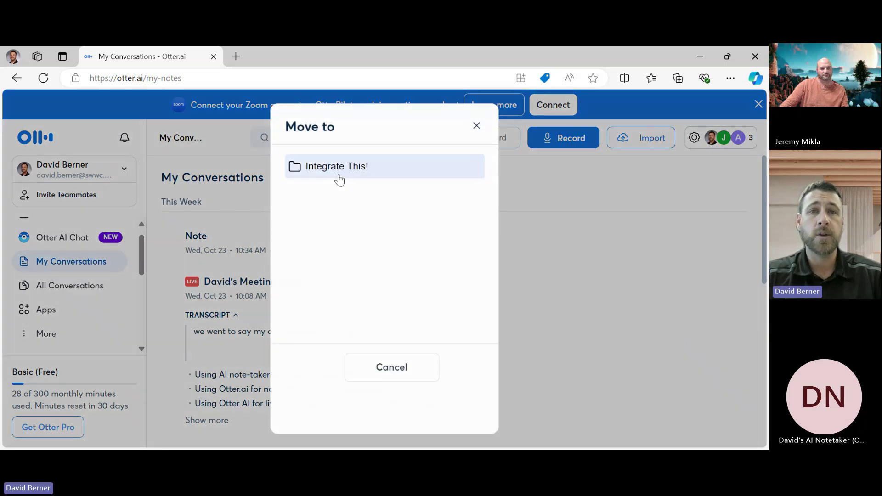
left_click(339, 180)
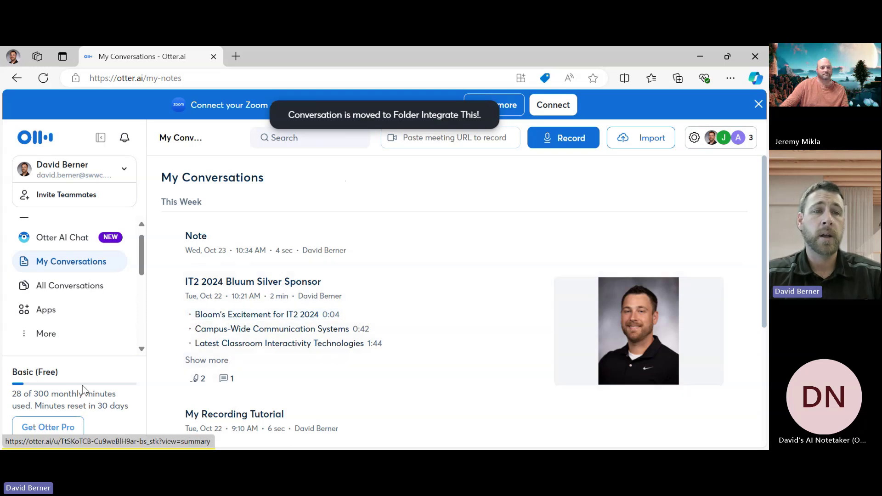
scroll(55, 330, "down", 5)
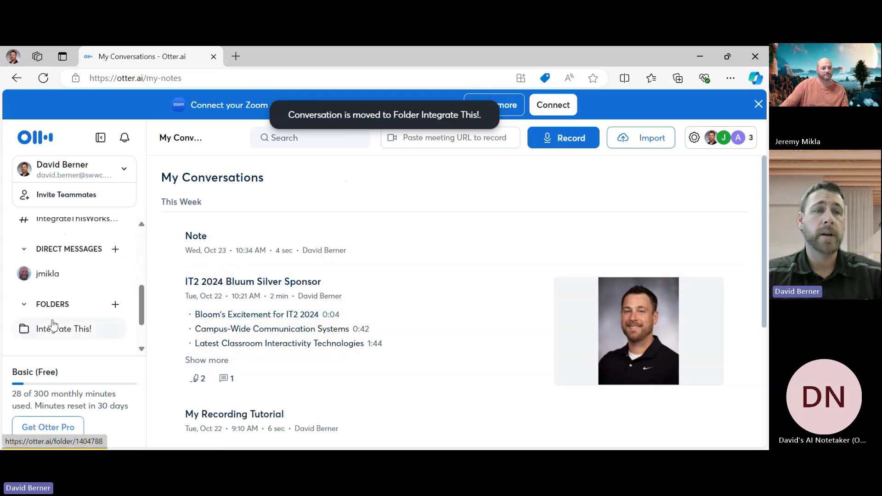
left_click(54, 322)
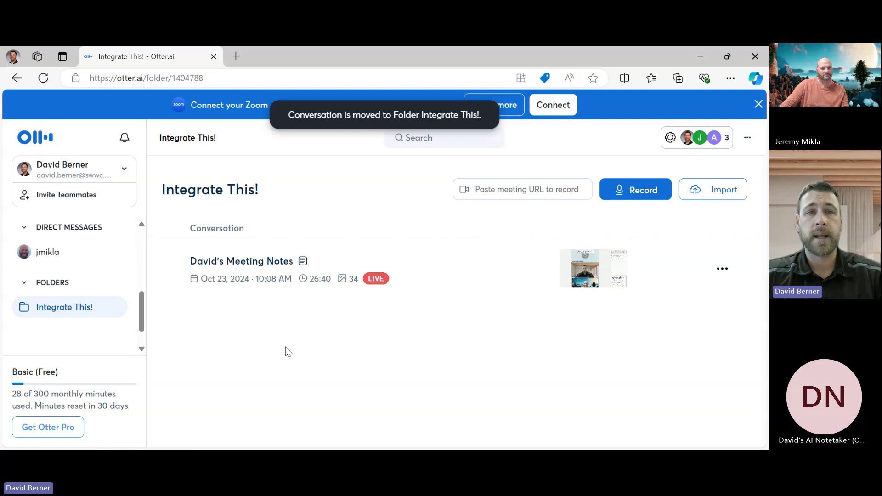